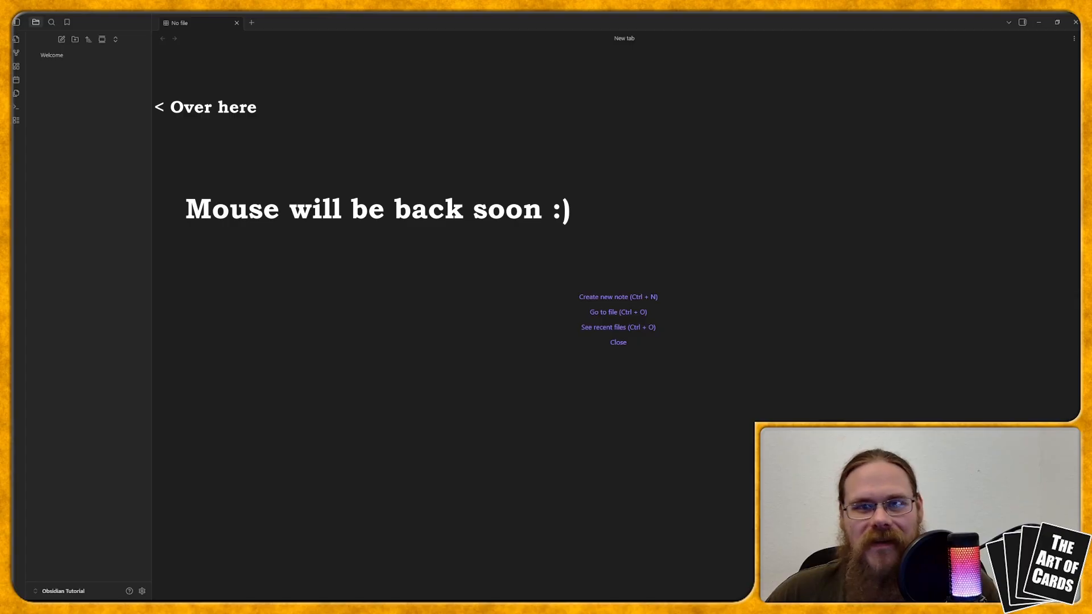
- Create a new base at the vault's root and name it Card Database
right_click(55, 90)
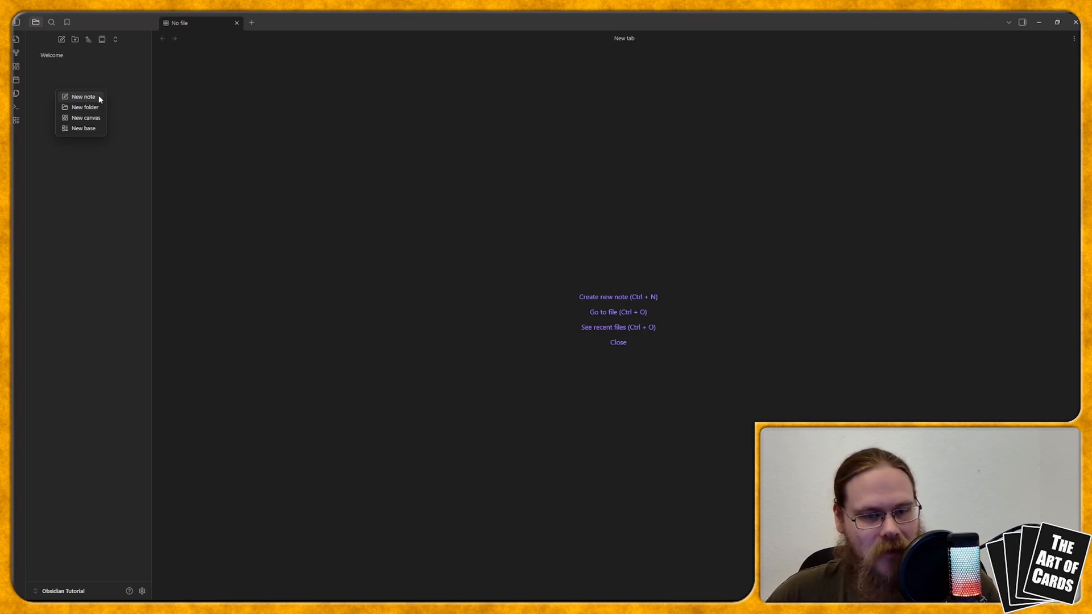
left_click(82, 128)
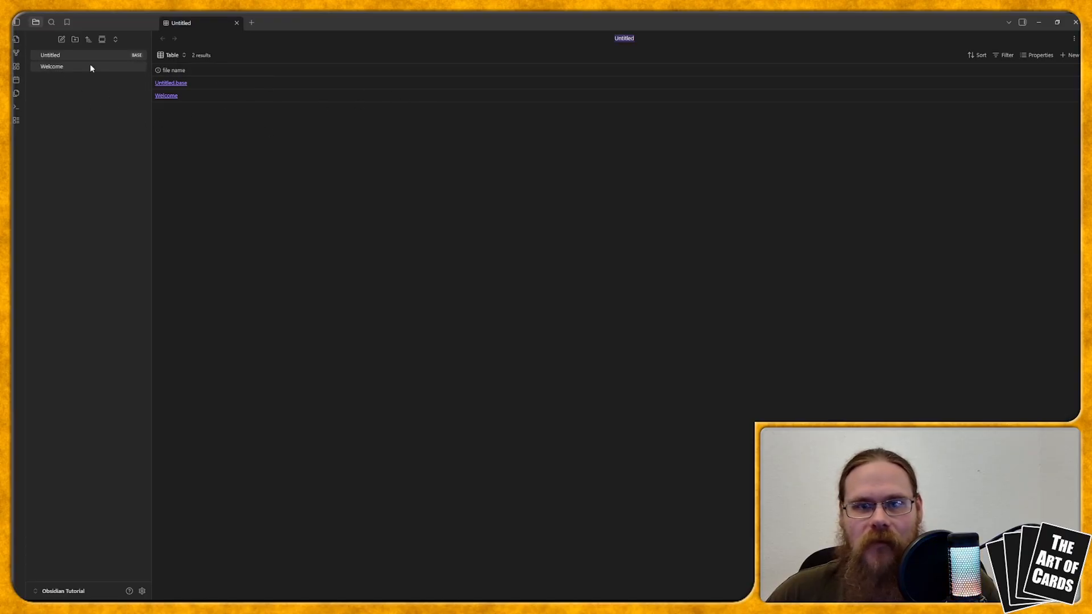
left_click(635, 39)
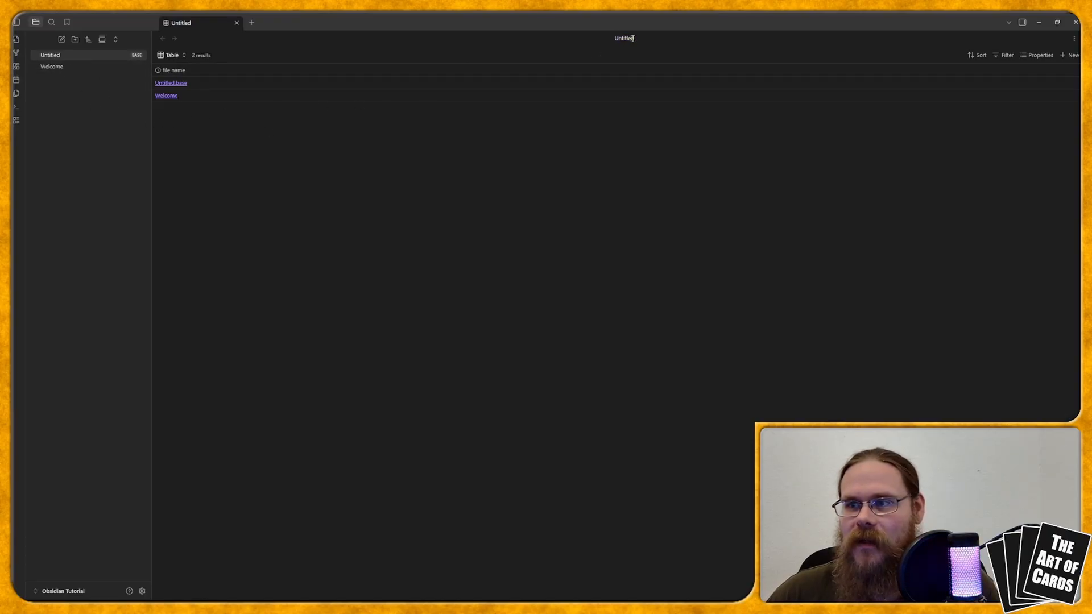
key("BackSpace")
key("BackSpace")
key("BackSpace")
key("BackSpace")
key("BackSpace")
key("BackSpace")
key("BackSpace")
key("BackSpace")
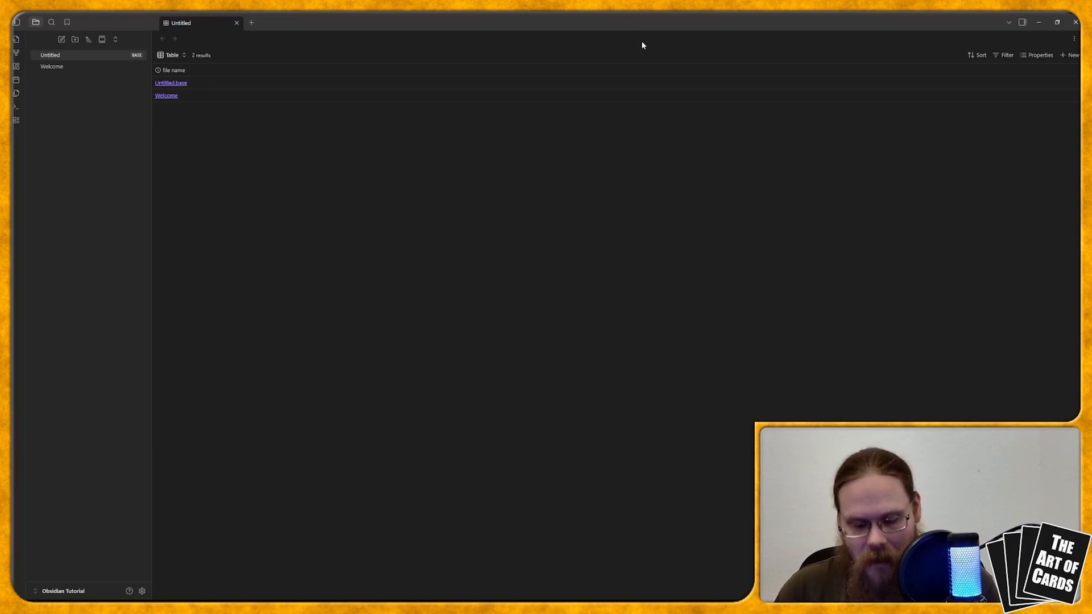
type("Card Database")
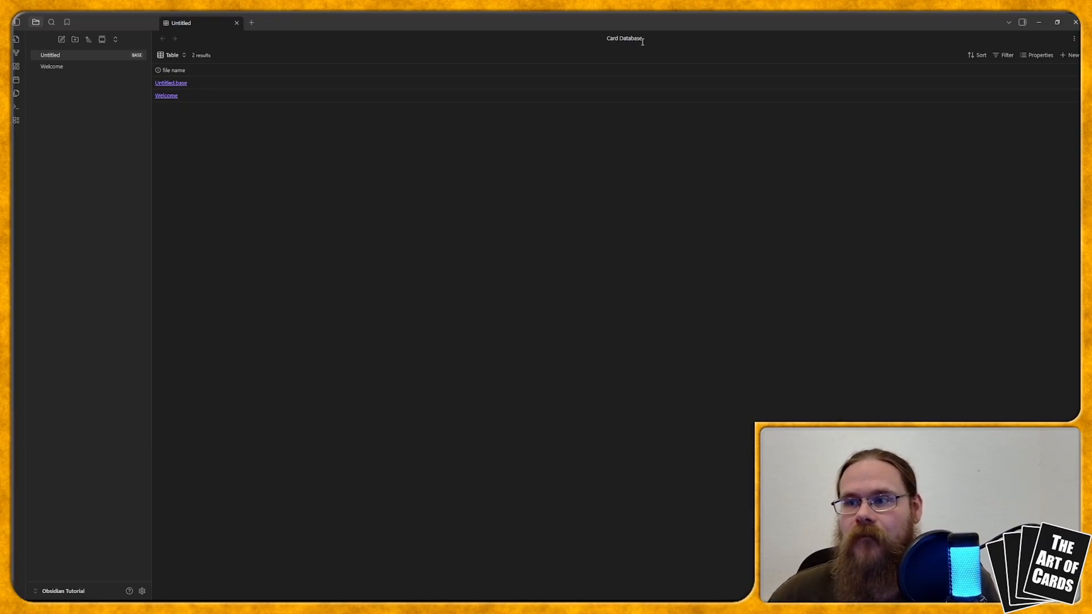
key("Return")
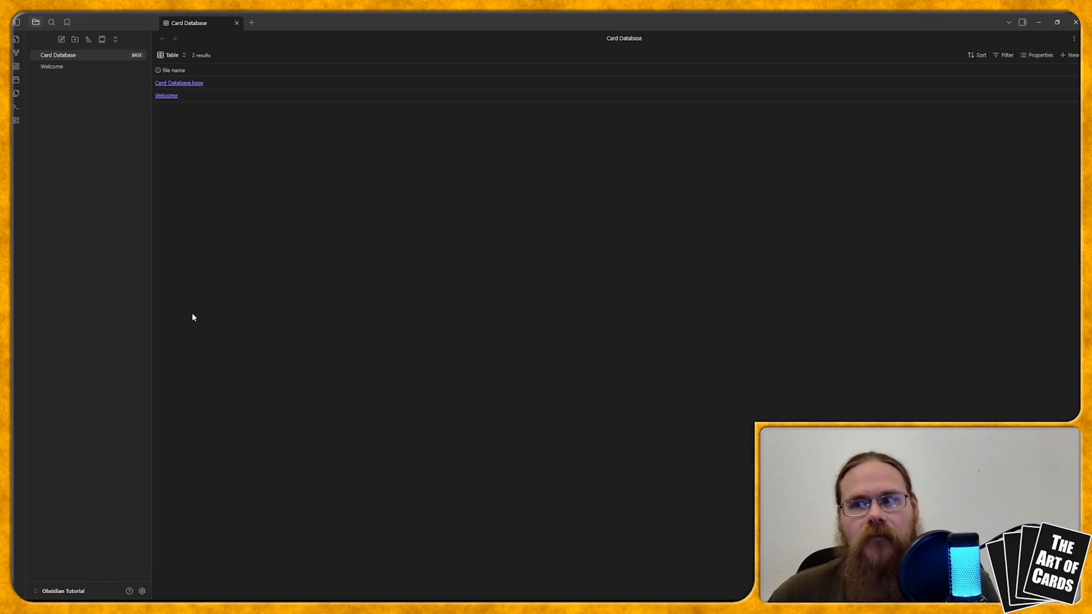
left_click(1005, 56)
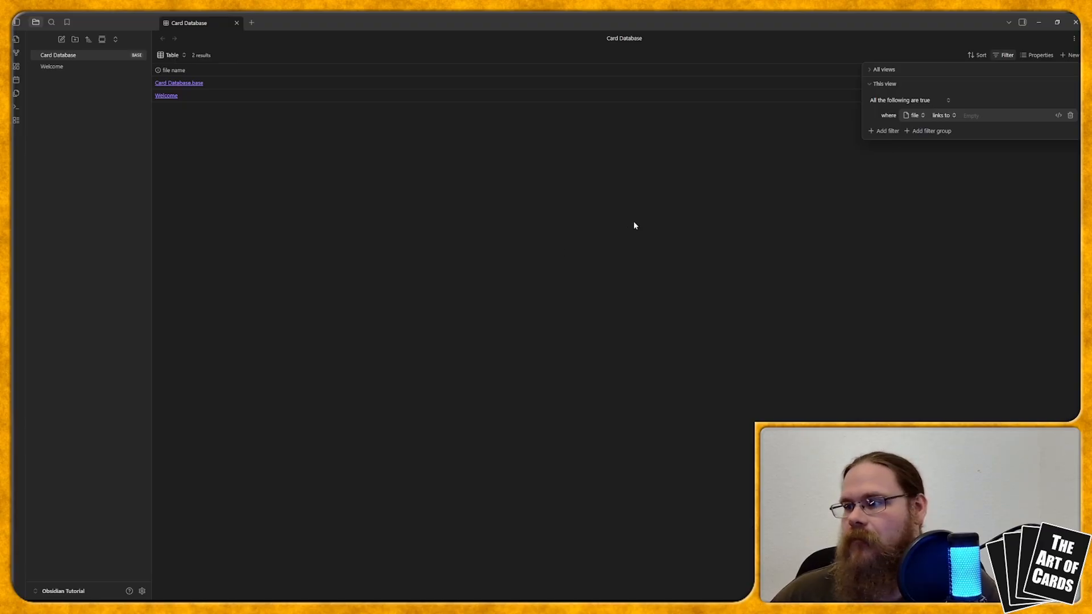
left_click(624, 191)
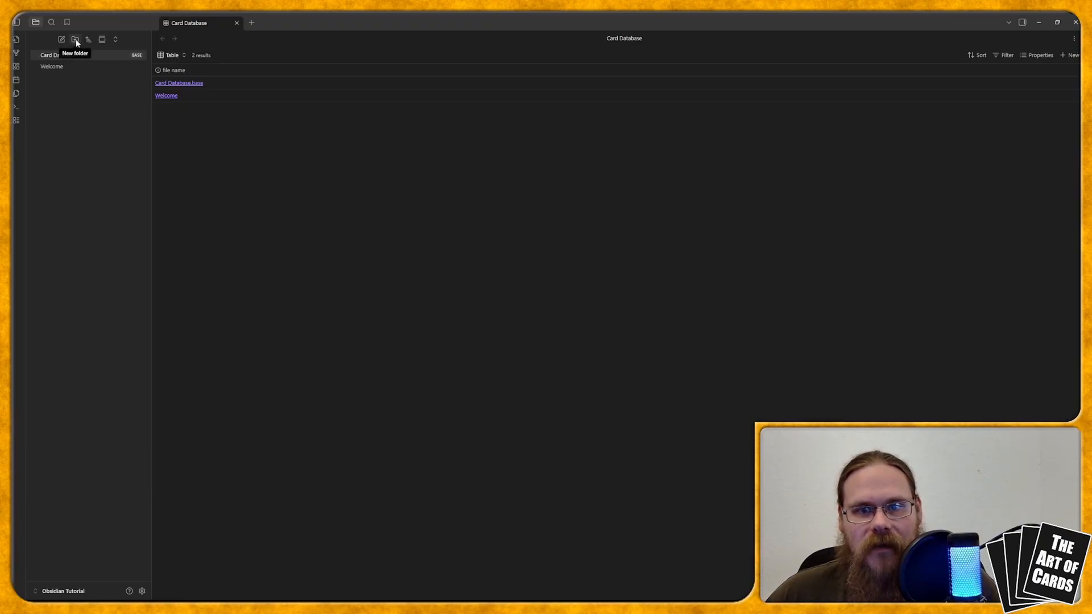
- Create a new folder named Cards at the vault's root
right_click(60, 108)
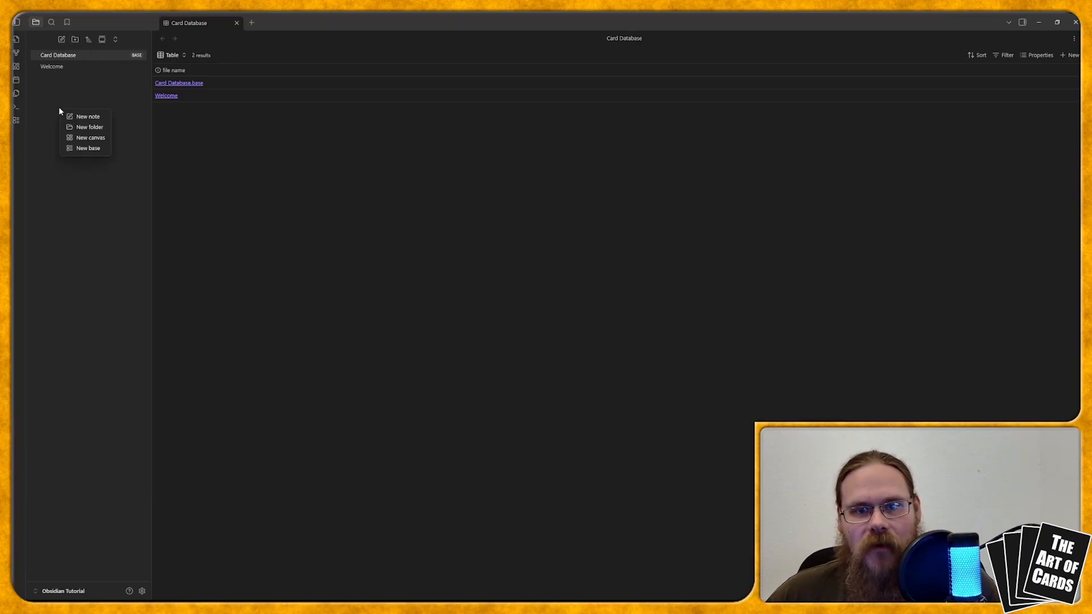
left_click(87, 128)
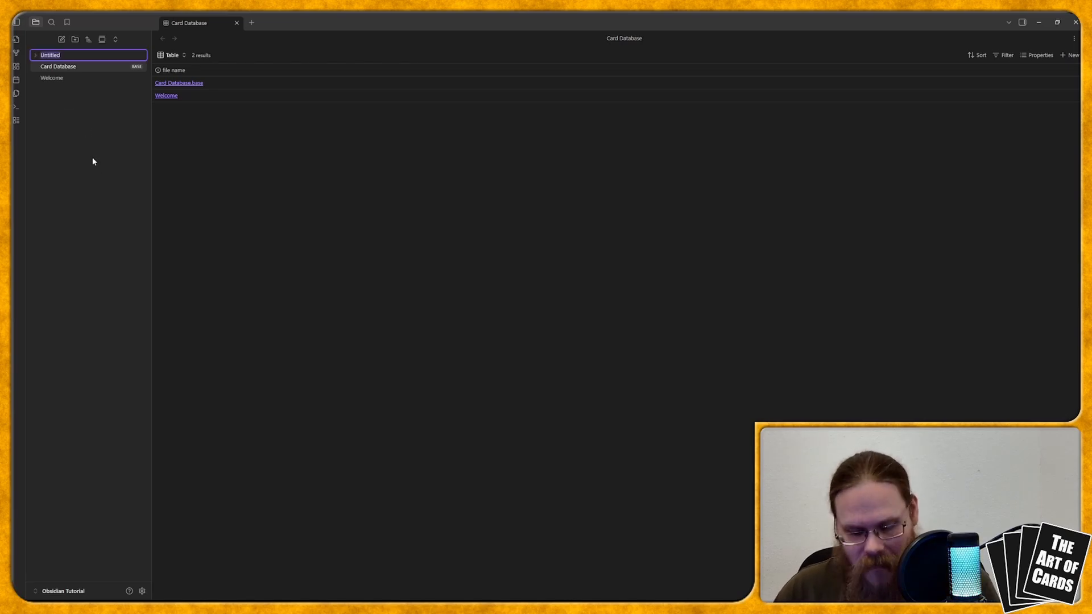
type("Cards")
key("Return")
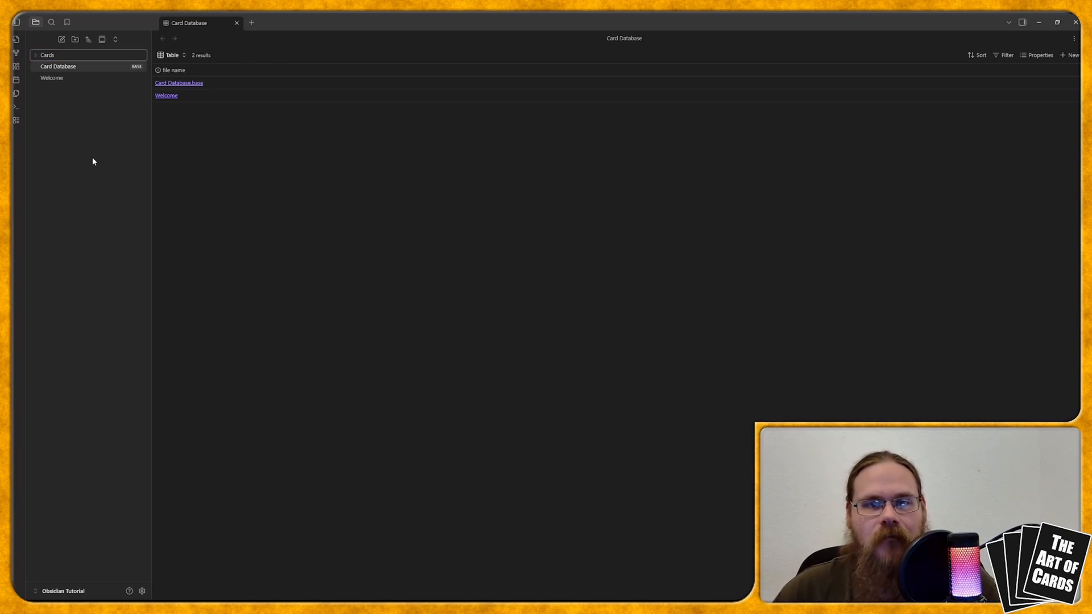
- Create two subfolders named Sets and Decks inside the Cards folder
right_click(59, 58)
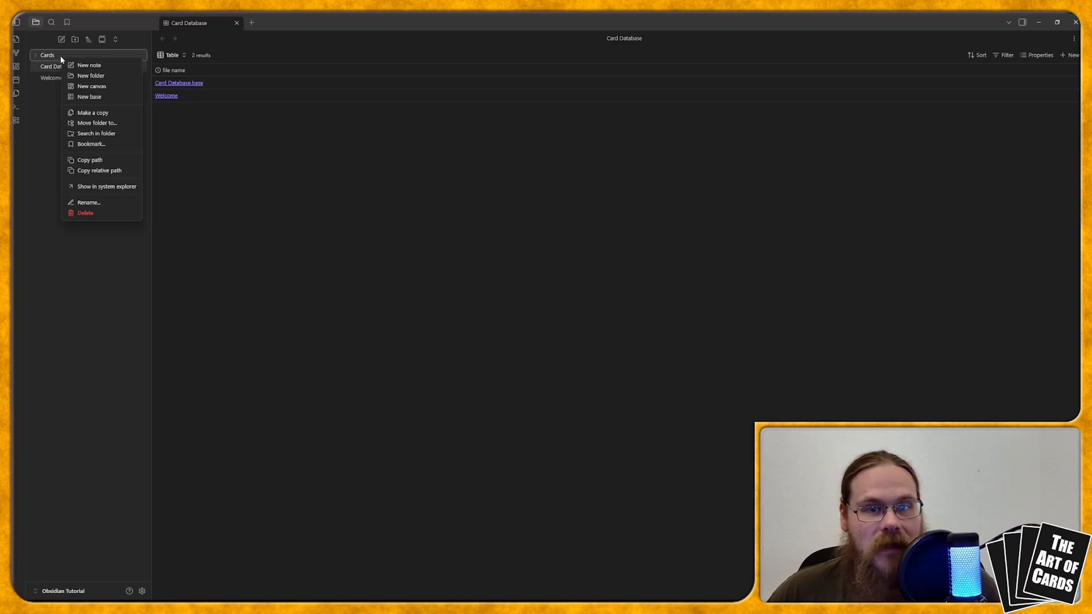
left_click(106, 75)
type("Set")
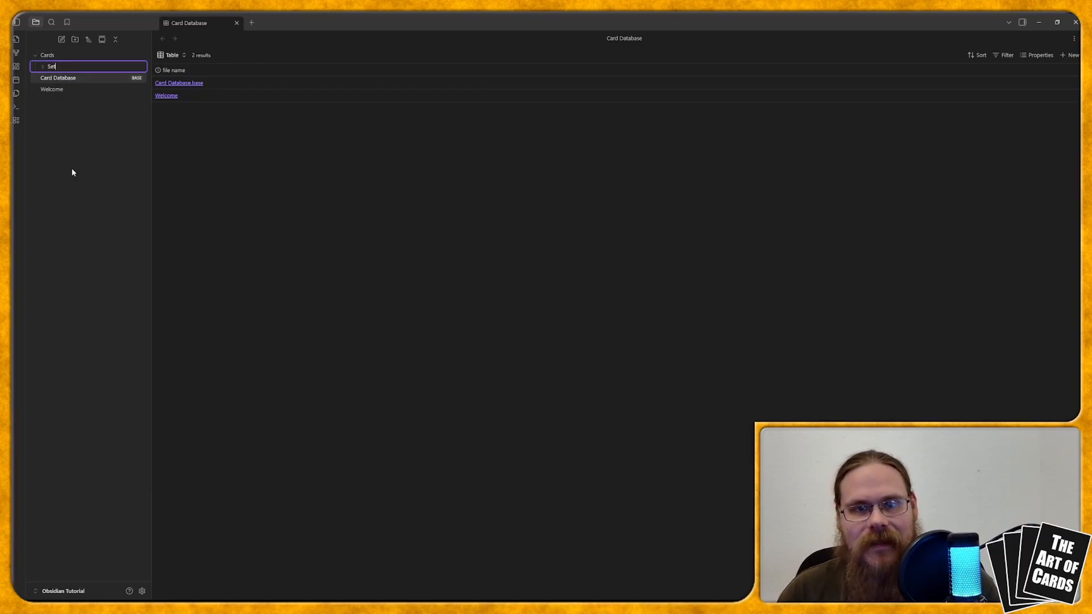
type("s")
key("Return")
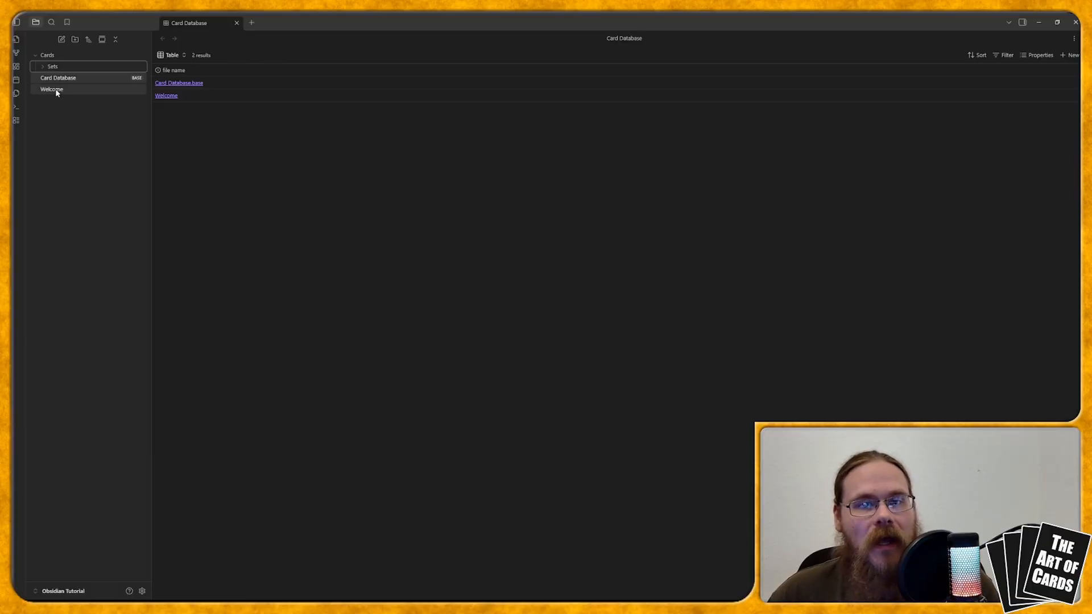
right_click(65, 57)
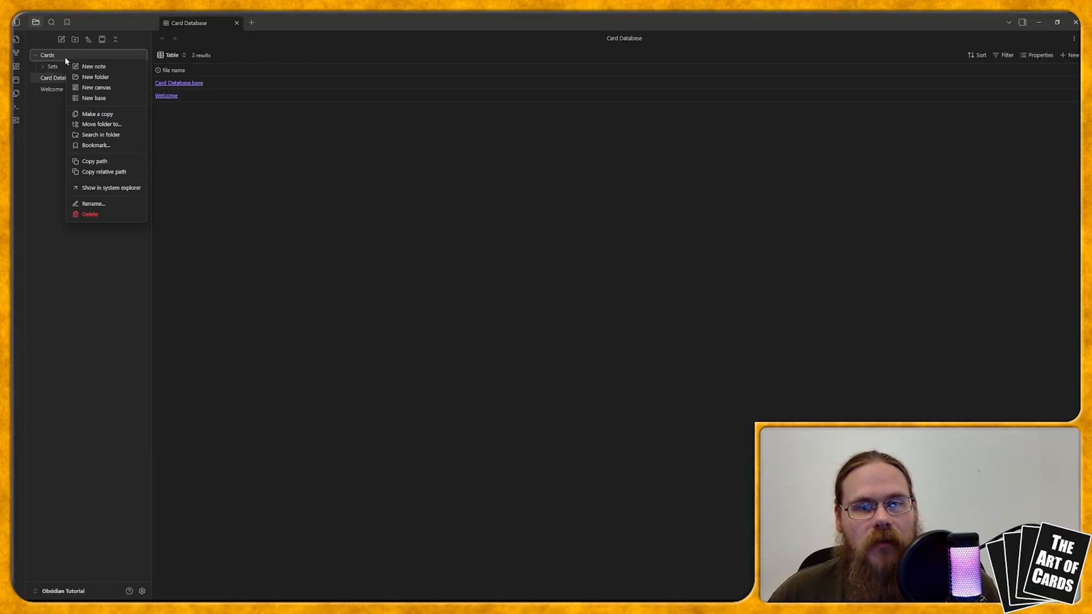
left_click(95, 77)
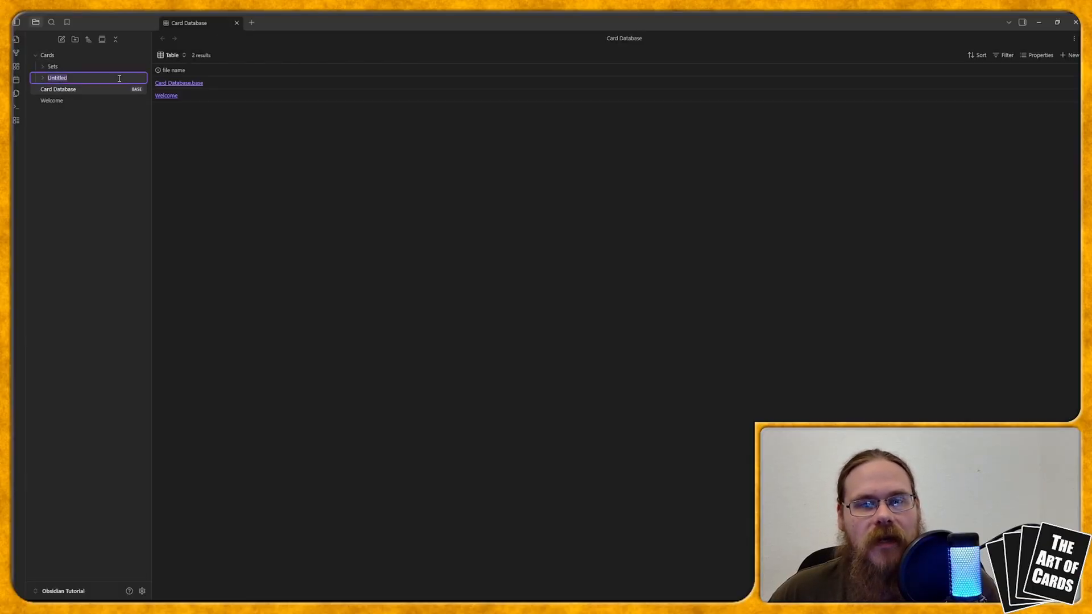
type("Decks")
key("Return")
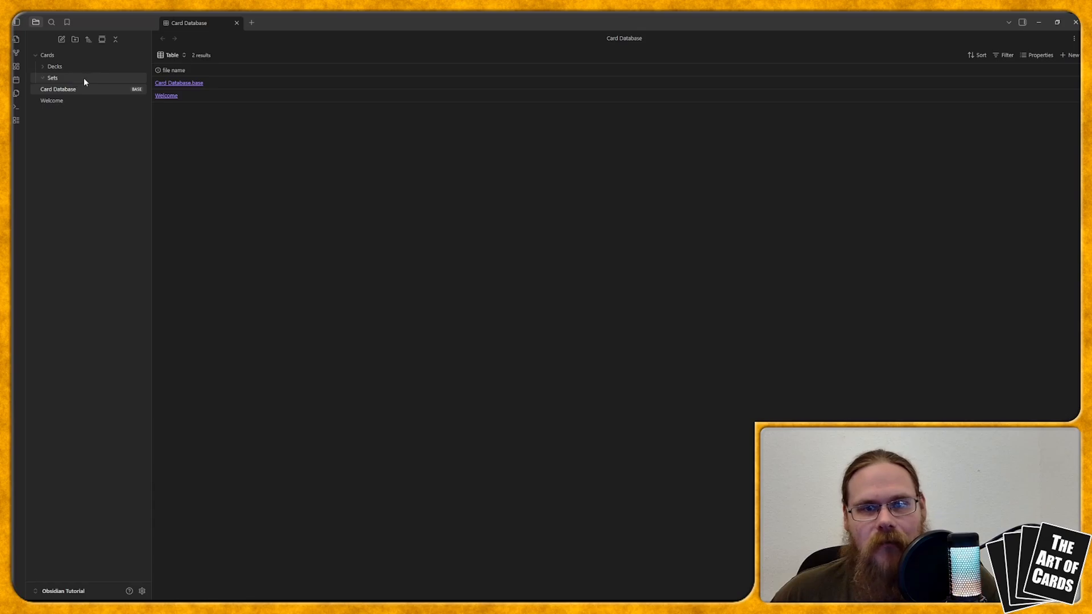
- Create a subfolder named Test Set inside the Sets folder and expand it
right_click(60, 79)
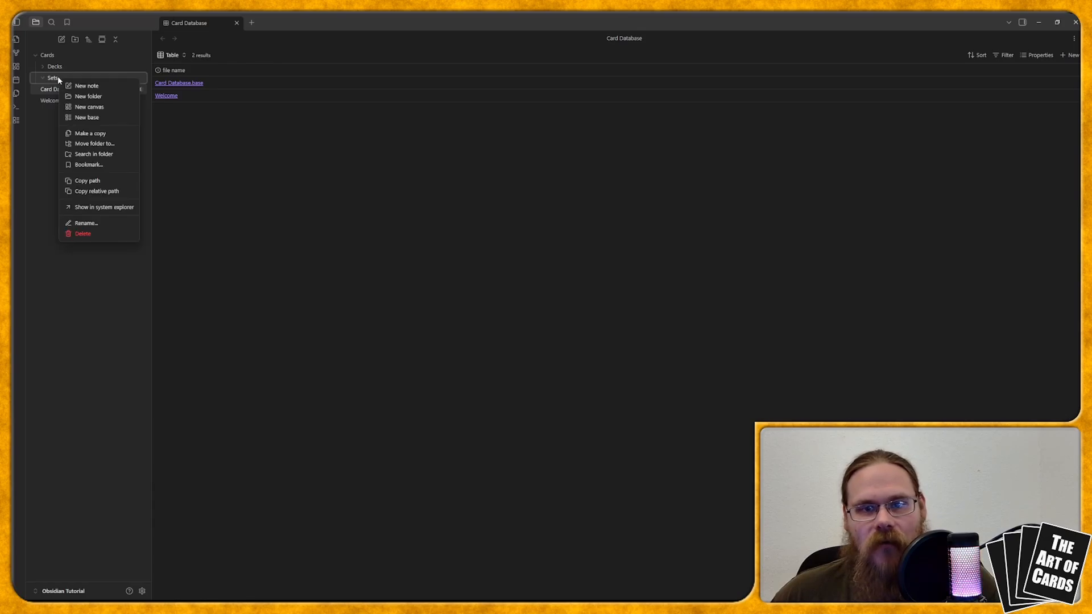
left_click(104, 97)
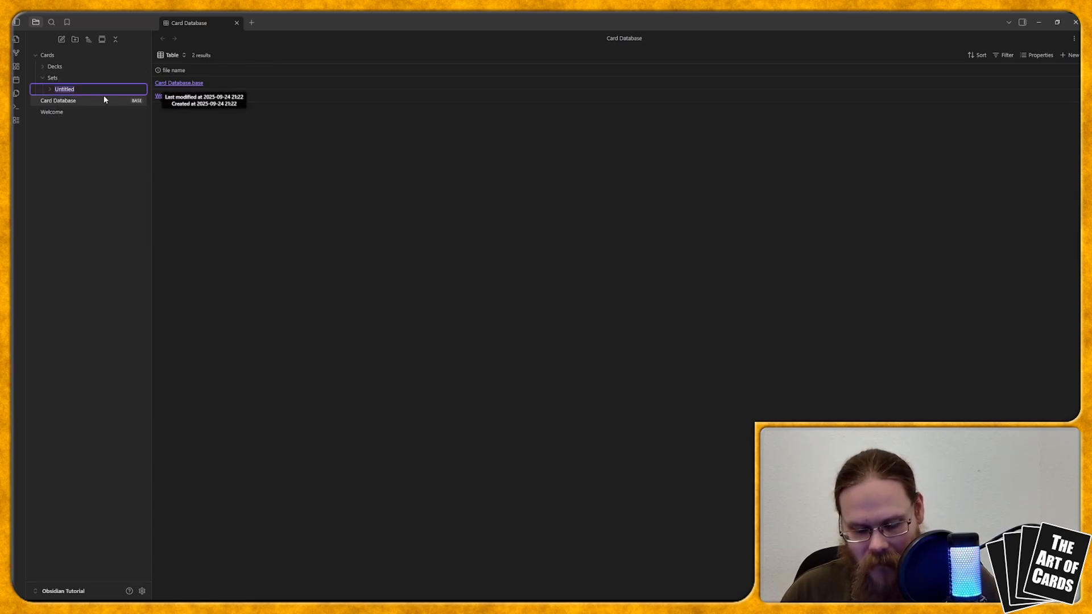
type("Test Set")
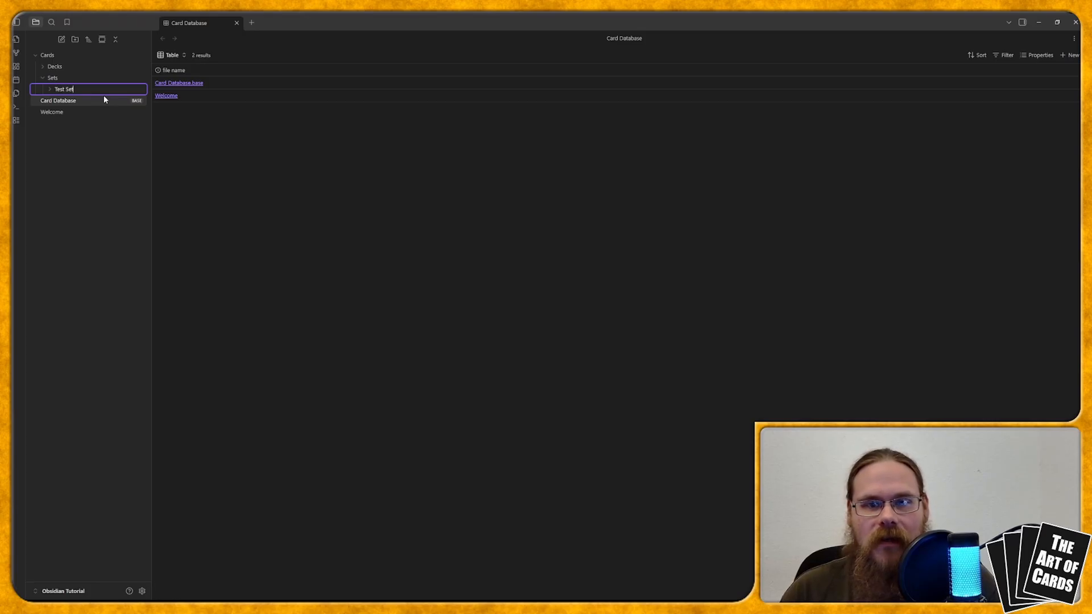
key("Return")
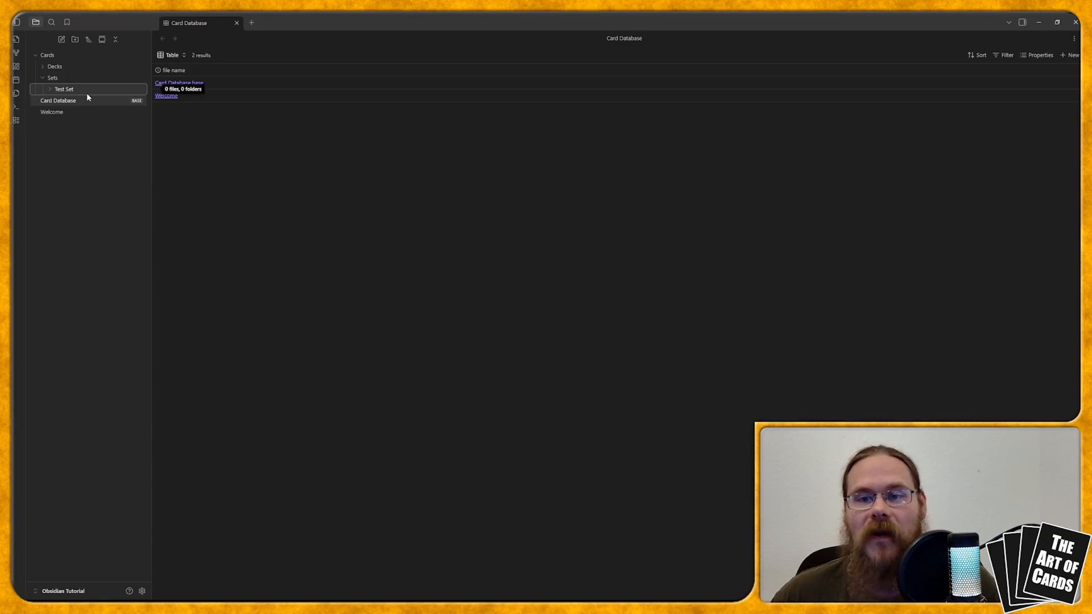
left_click(68, 89)
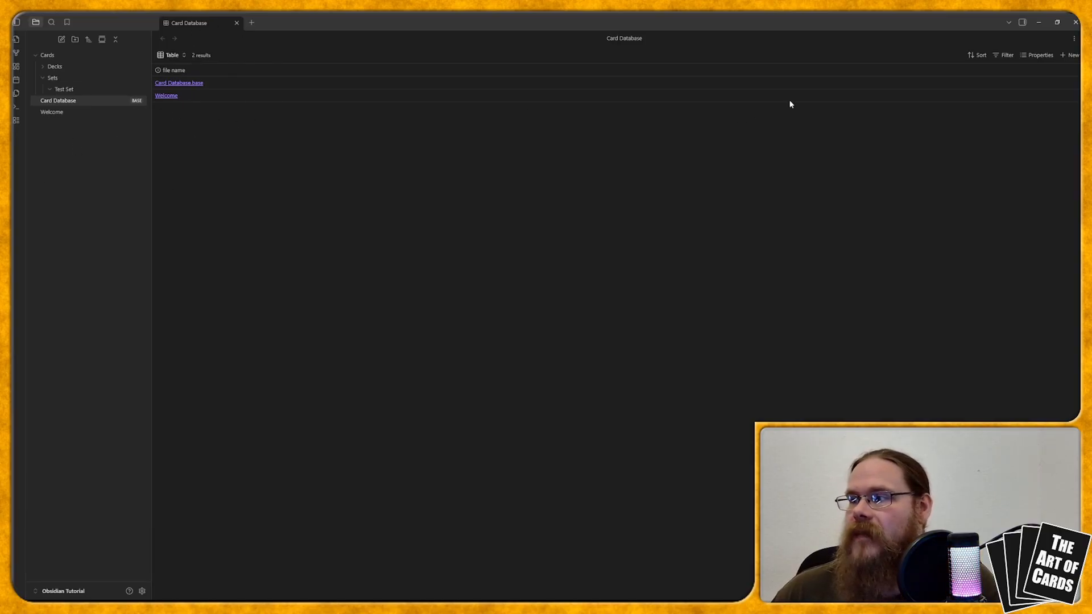
- Filter this view of the Card Database base to files in folder Cards
left_click(1007, 55)
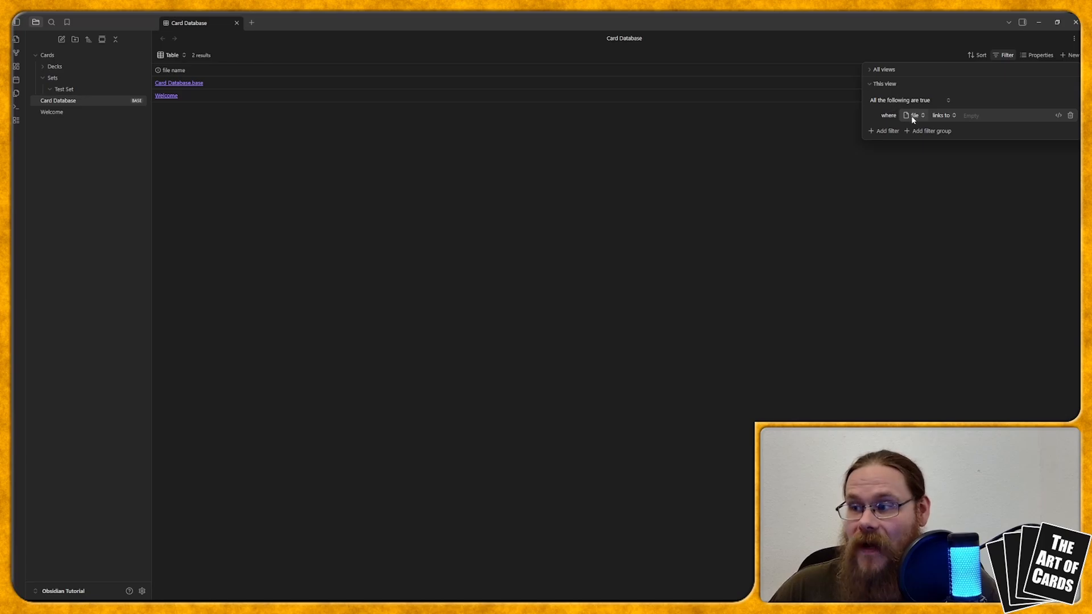
left_click(950, 115)
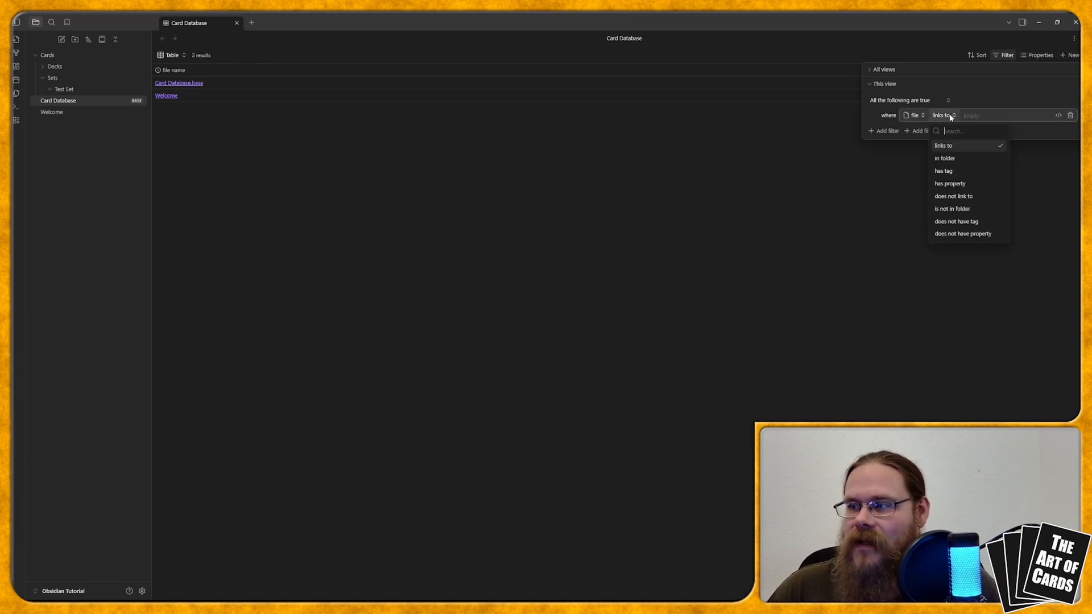
left_click(960, 158)
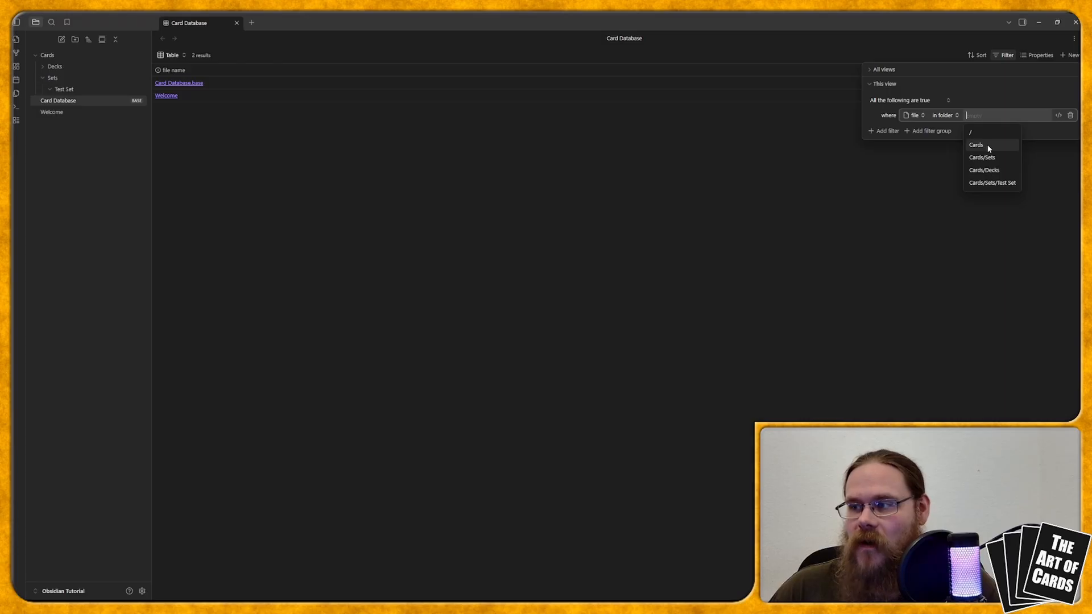
left_click(986, 148)
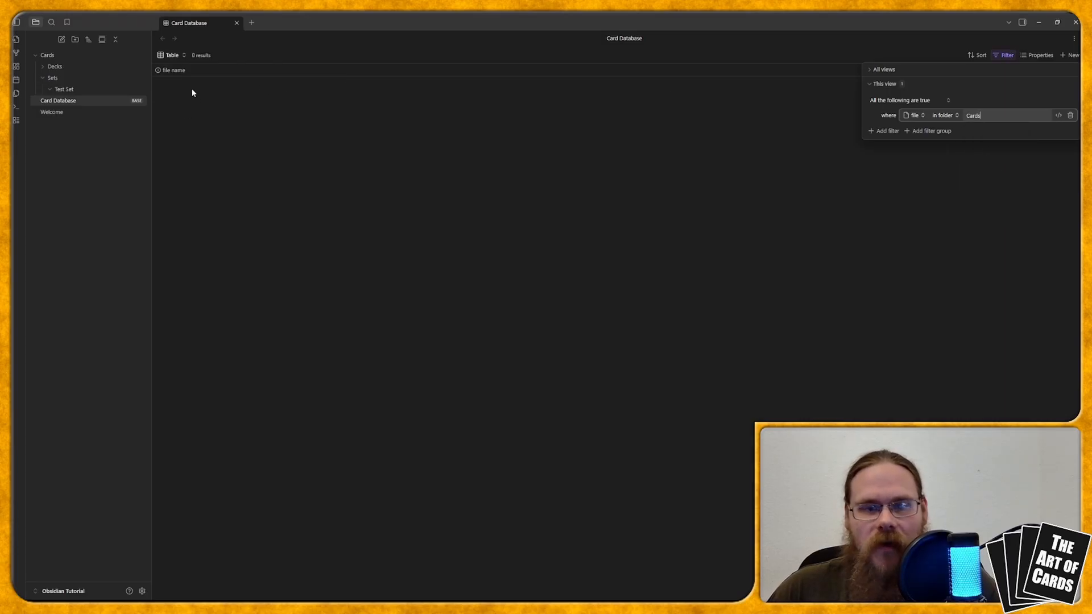
left_click(360, 131)
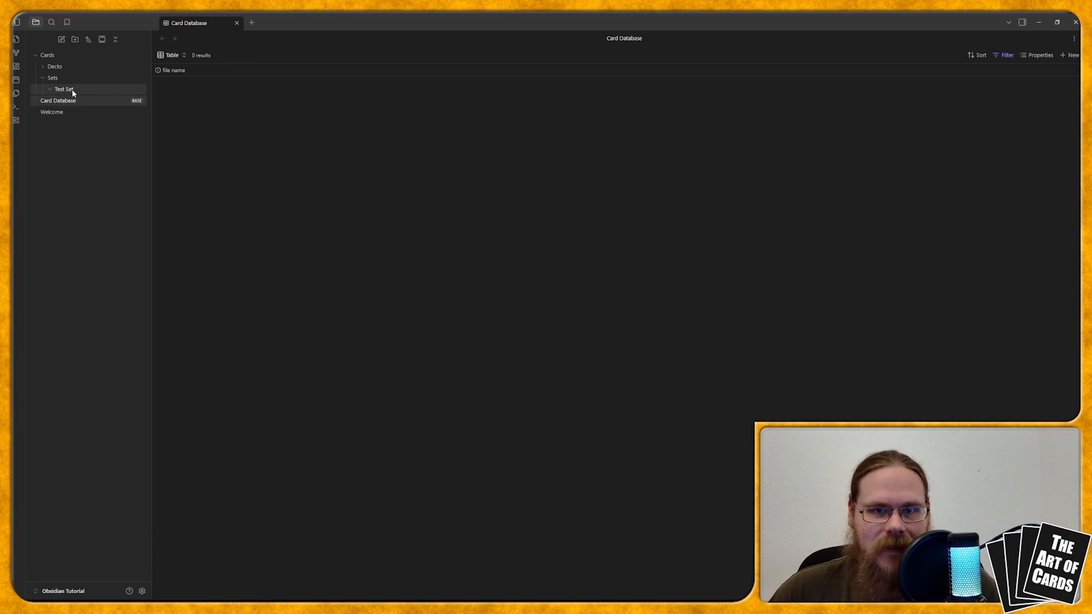
- Create a note titled TEST-000 in the Test Set folder and reopen the Card Database base
mouse_move(72, 89)
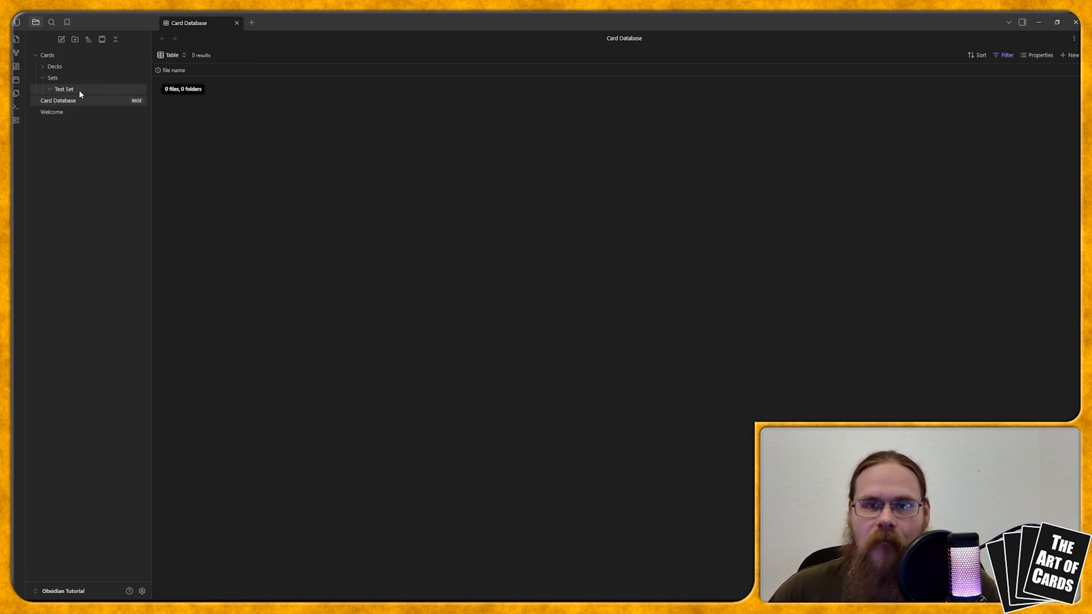
right_click(80, 93)
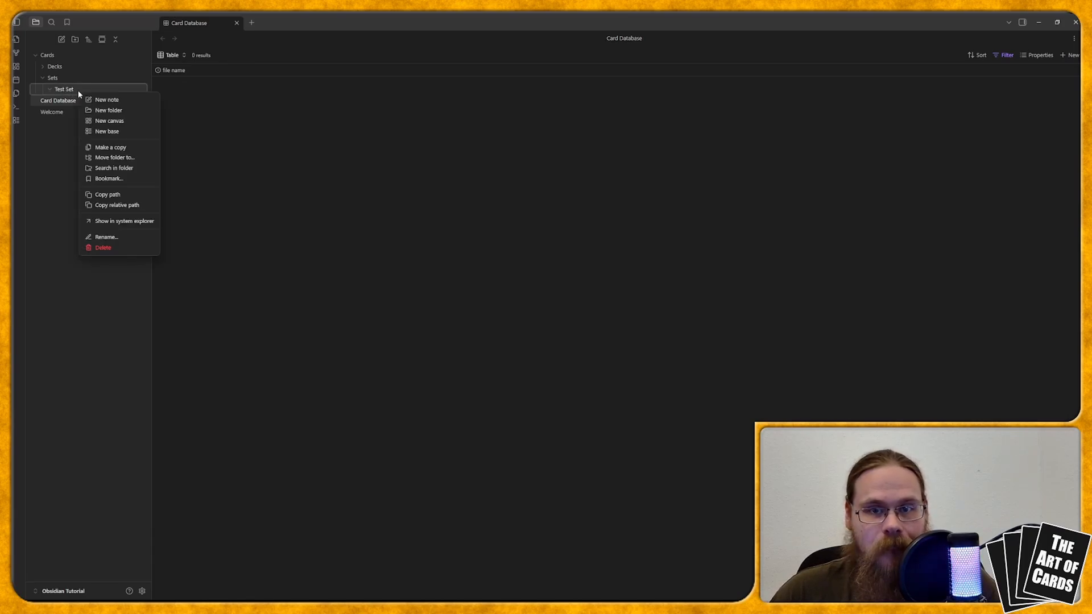
left_click(126, 100)
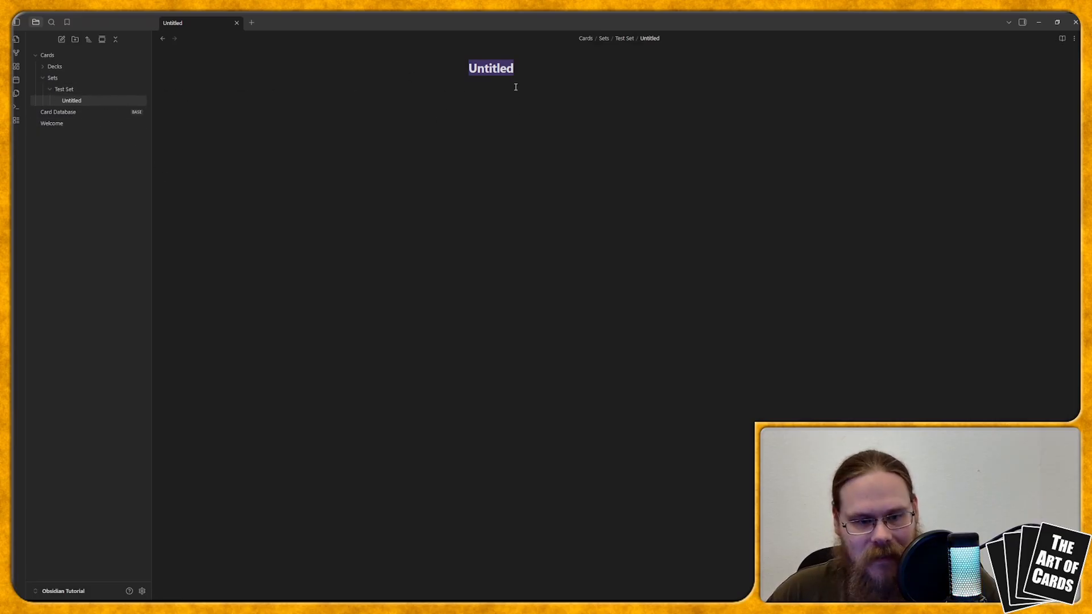
left_click(532, 68)
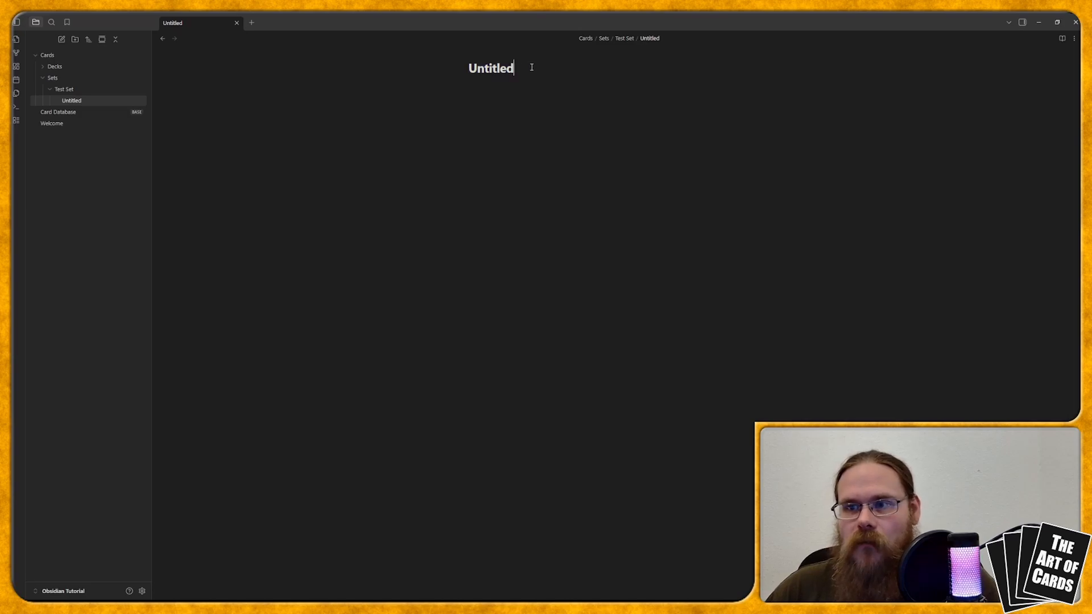
left_click_drag(531, 68, 464, 67)
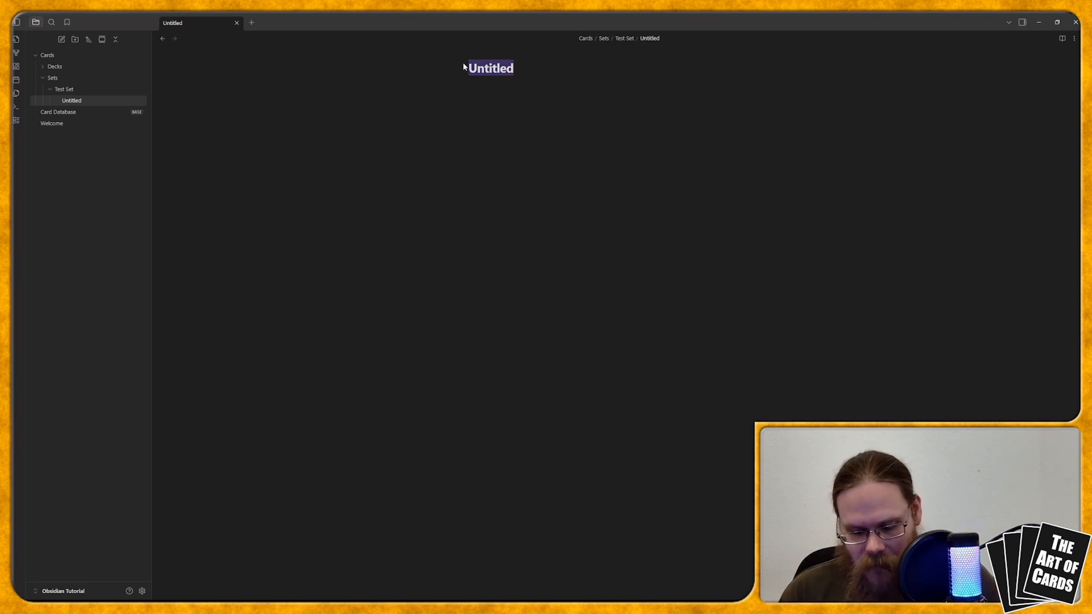
type("TEST-")
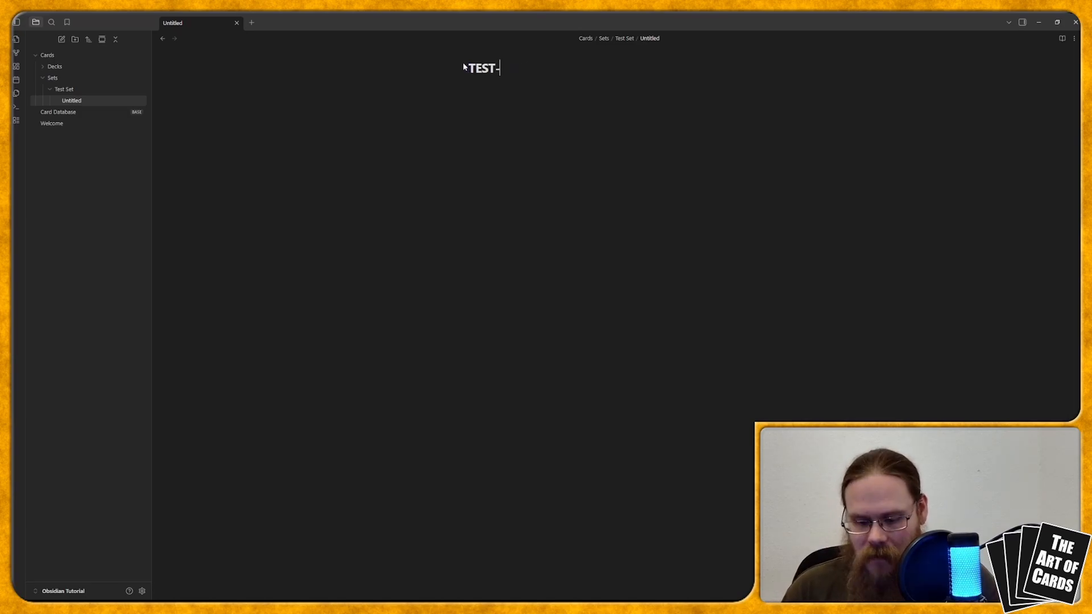
type("000")
key("Return")
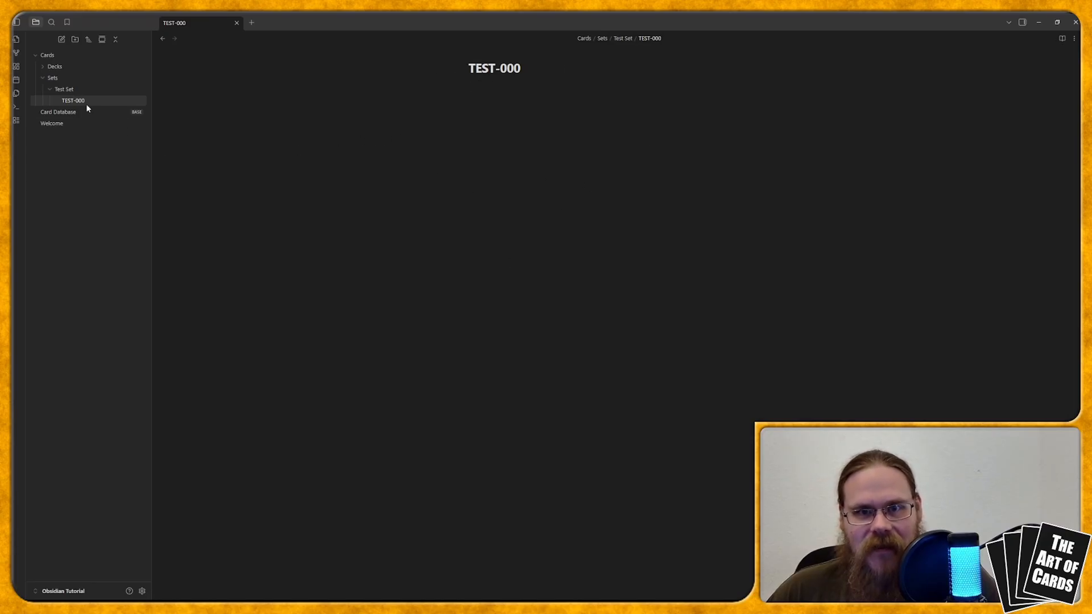
left_click(67, 112)
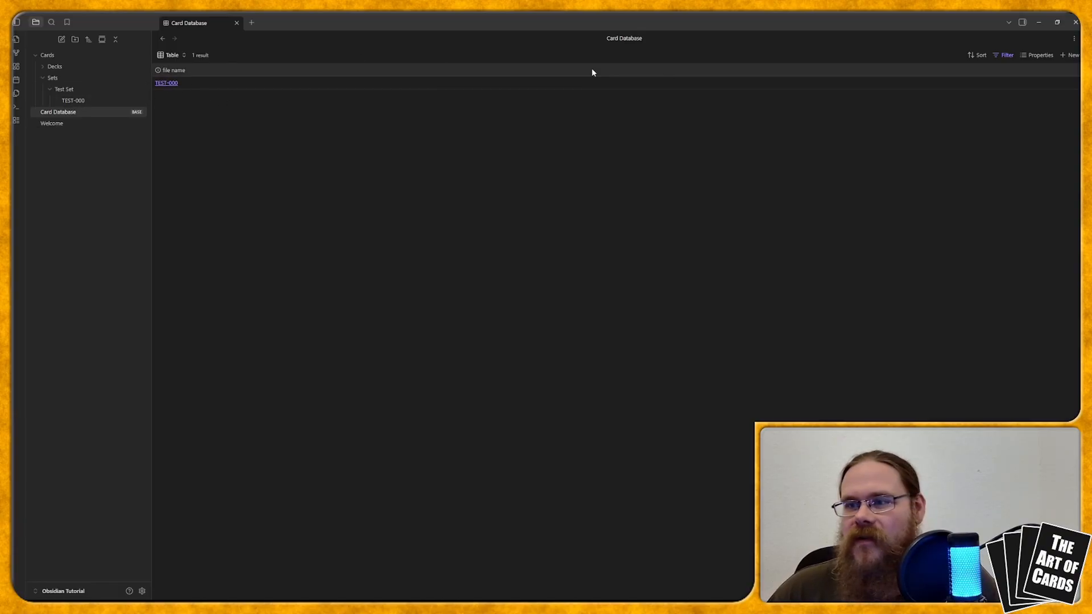
- Start the properties section in the TEST-000 note and add properties named Card-ID and Name
left_click(102, 101)
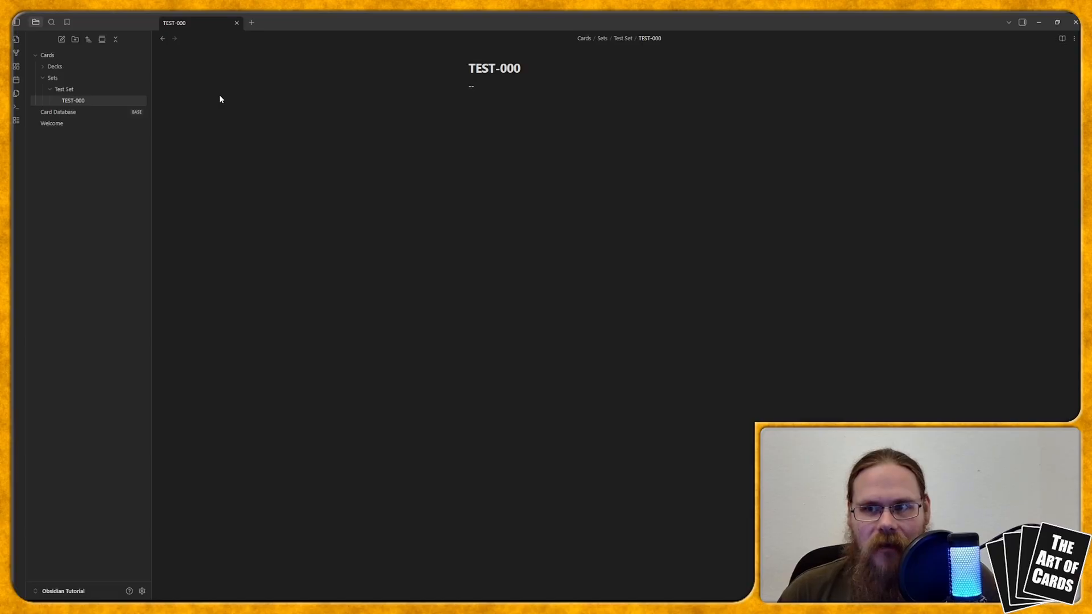
type("-")
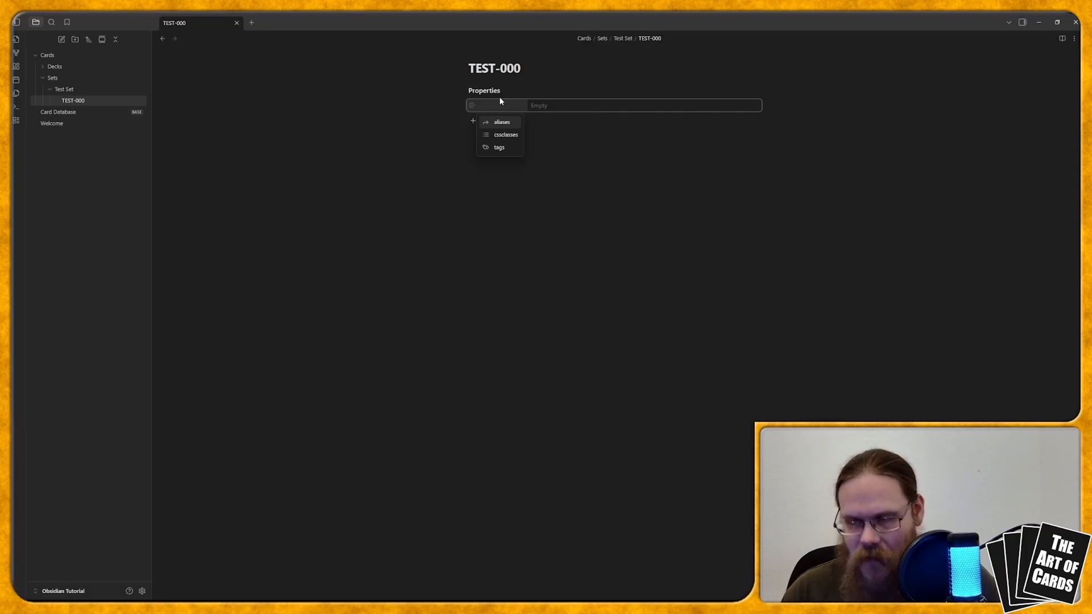
type("Card")
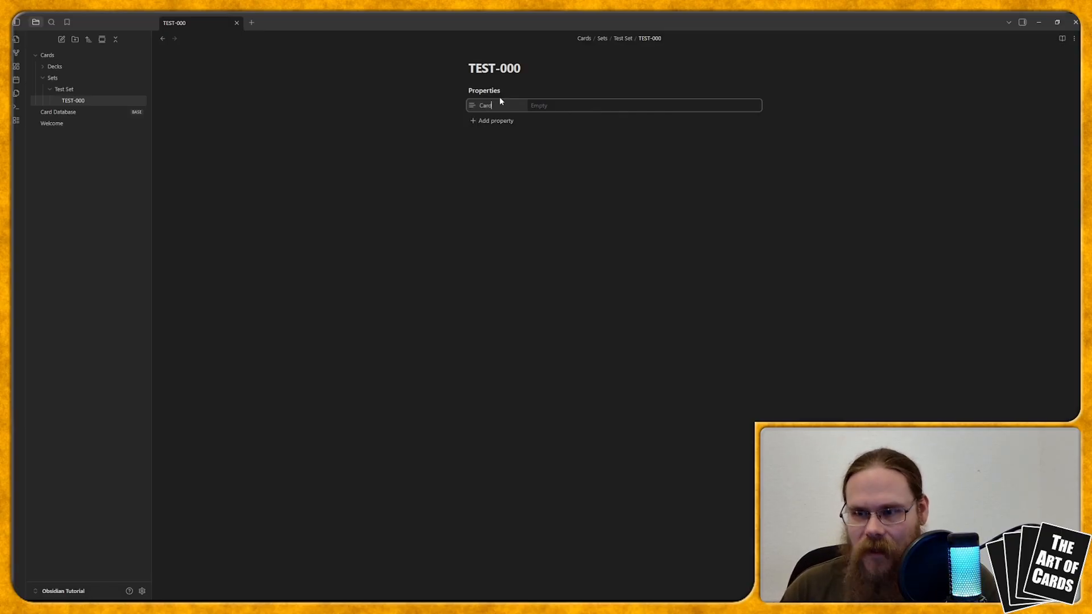
type("-ID")
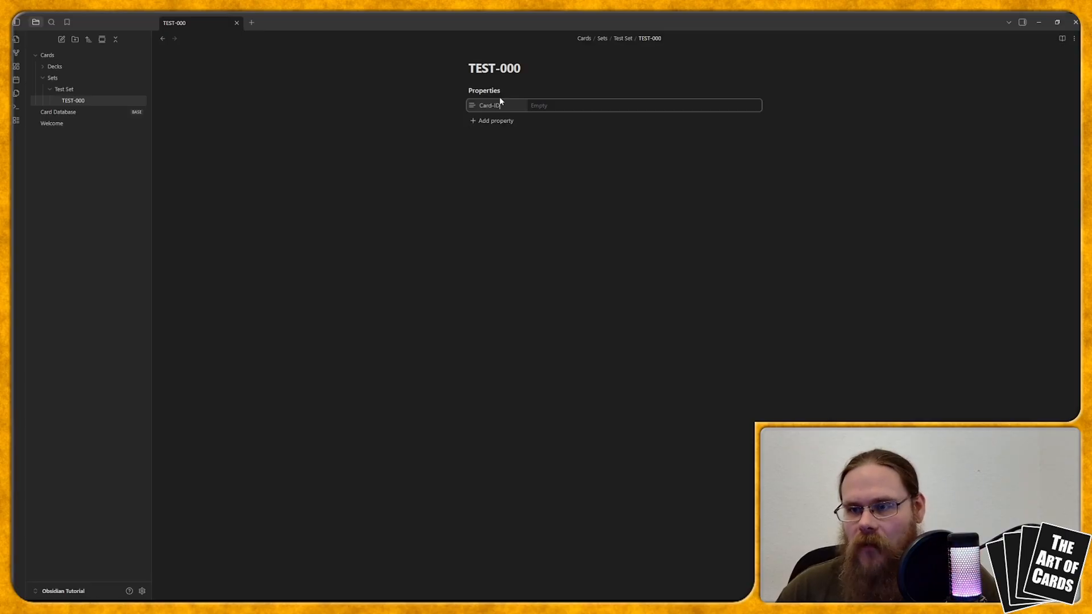
left_click(492, 124)
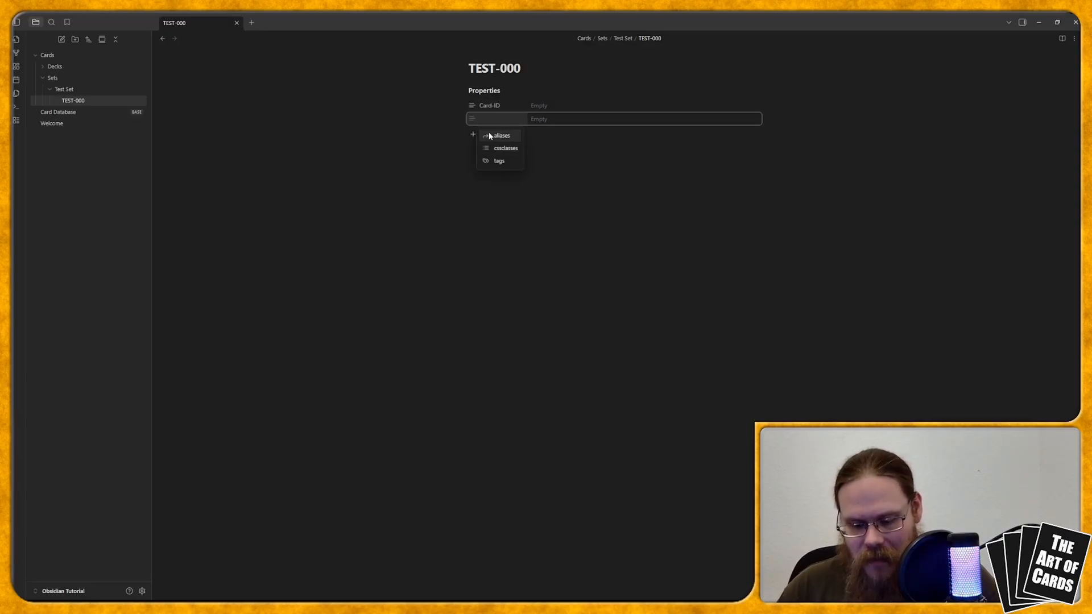
type("Name")
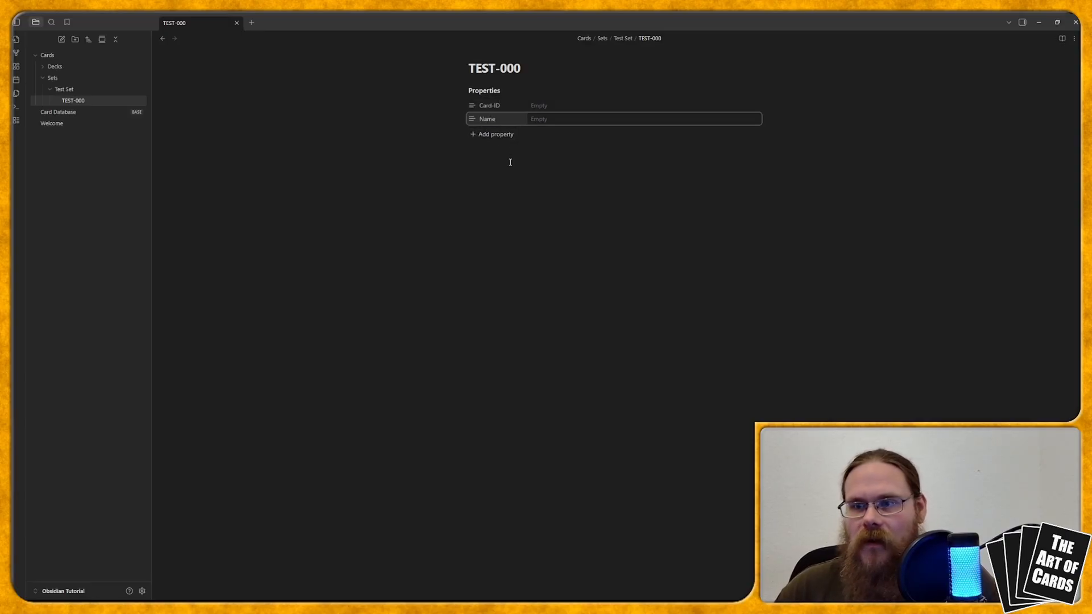
- Add the properties Cost and Attack Power to the TEST-000 note
left_click(491, 134)
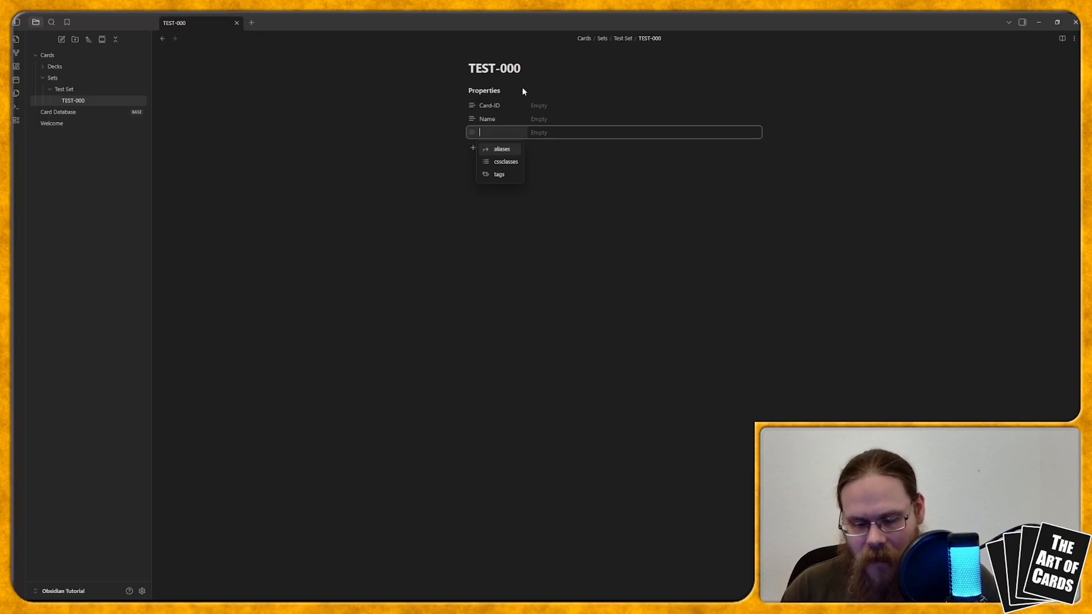
type("Cost")
left_click(509, 147)
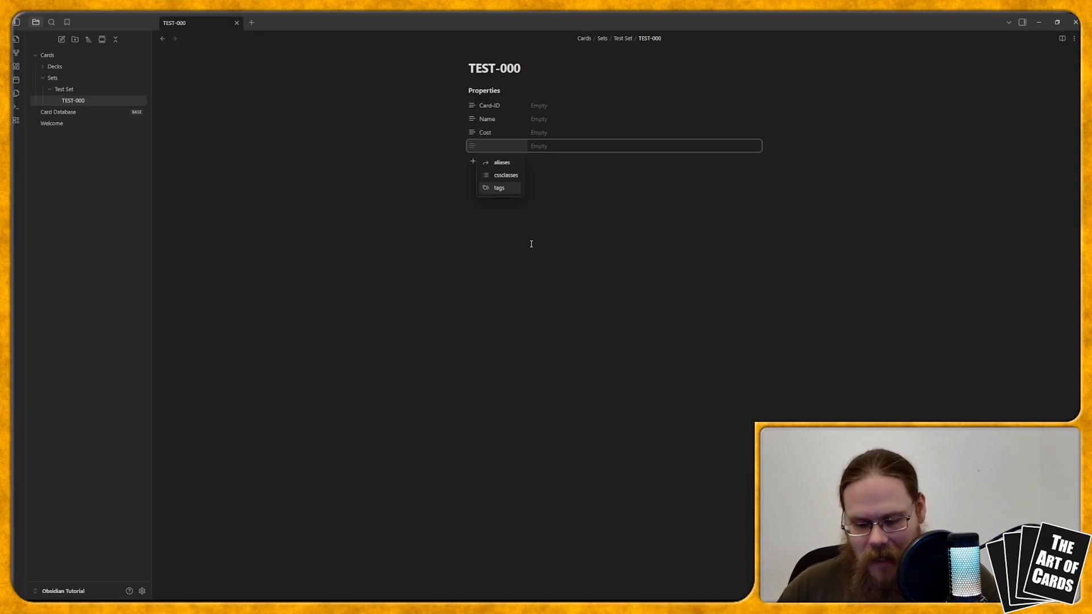
type("Attack Pow")
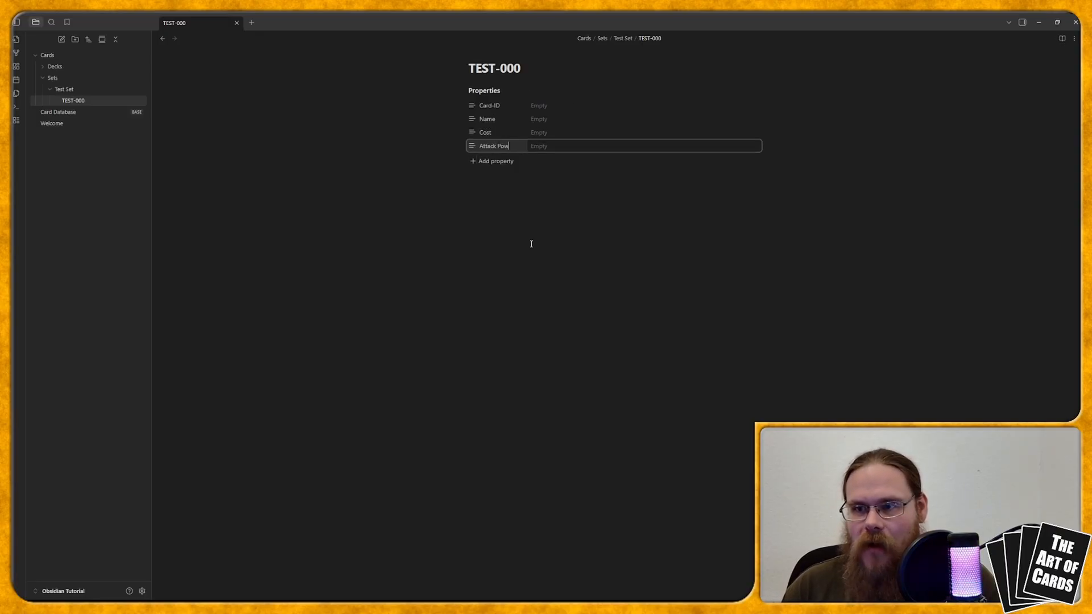
type("er")
- Add the properties Health and Effect to the TEST-000 note
left_click(475, 161)
type("H")
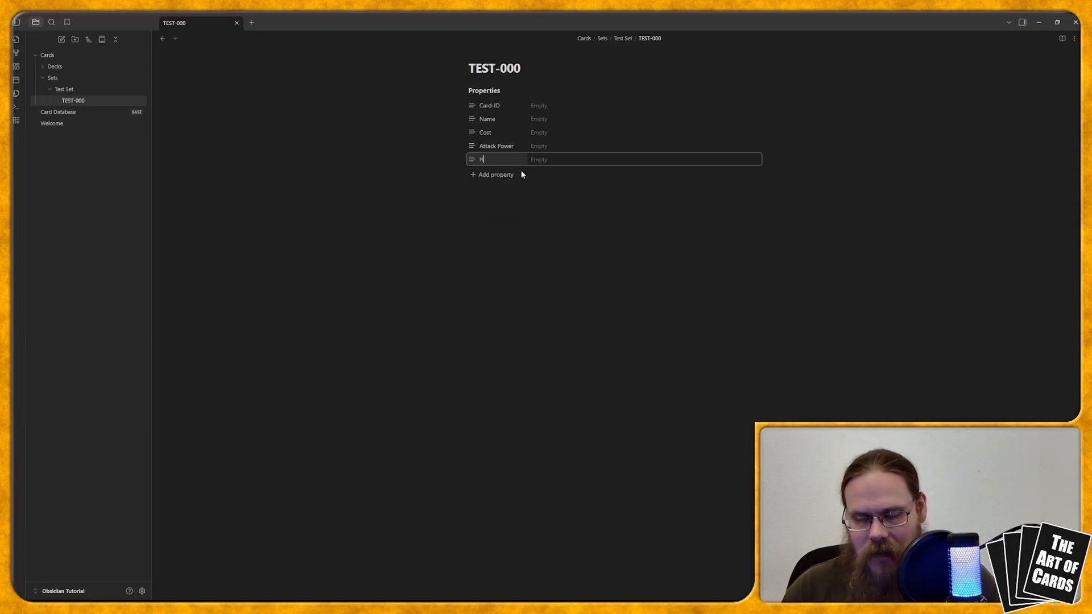
type("ealth")
left_click(492, 174)
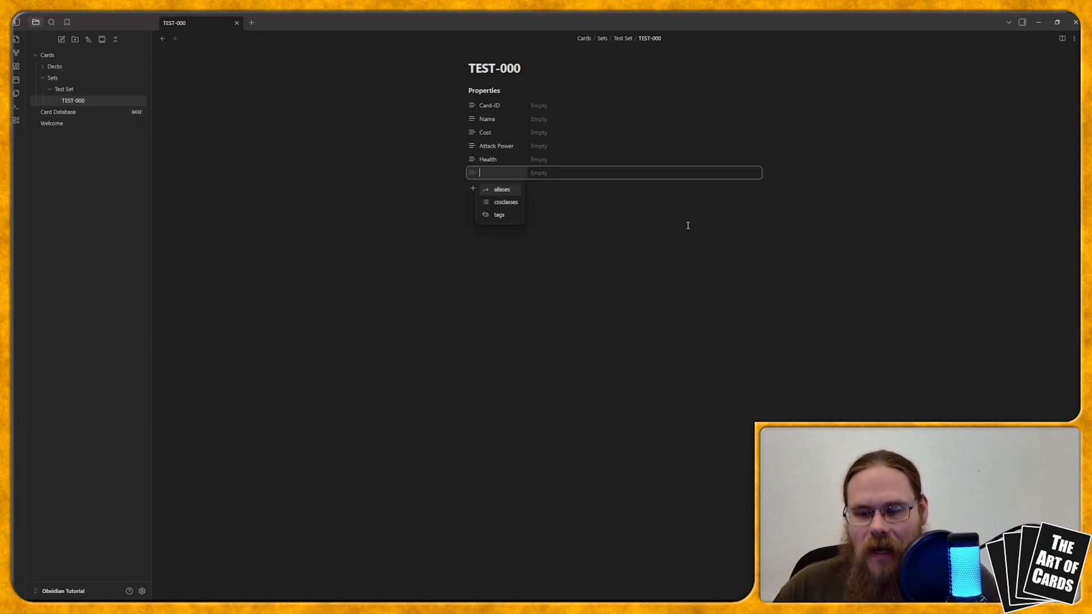
type("E")
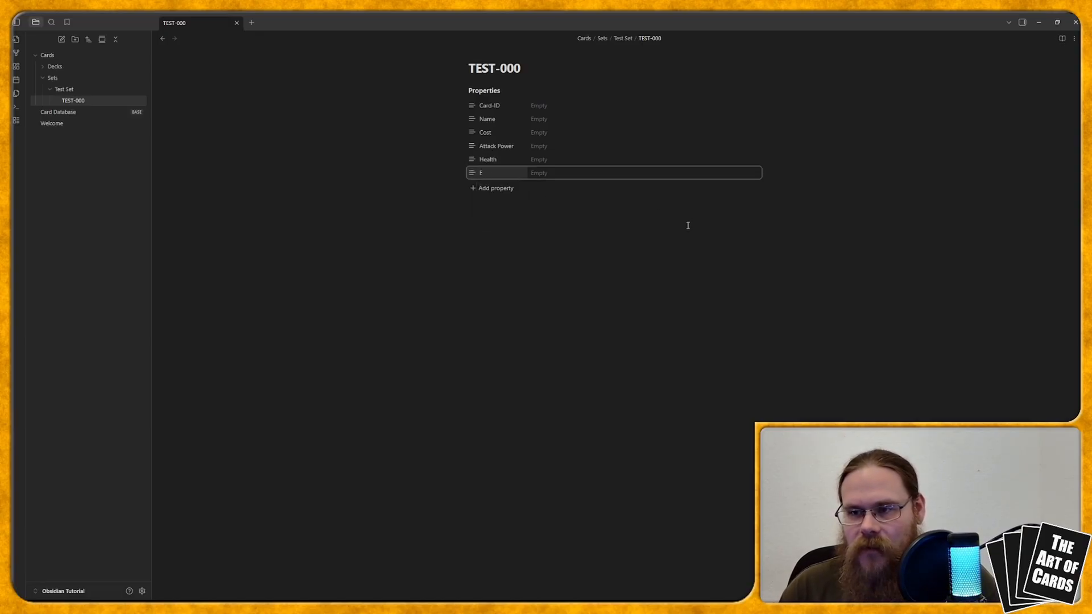
type("ffect")
left_click(599, 260)
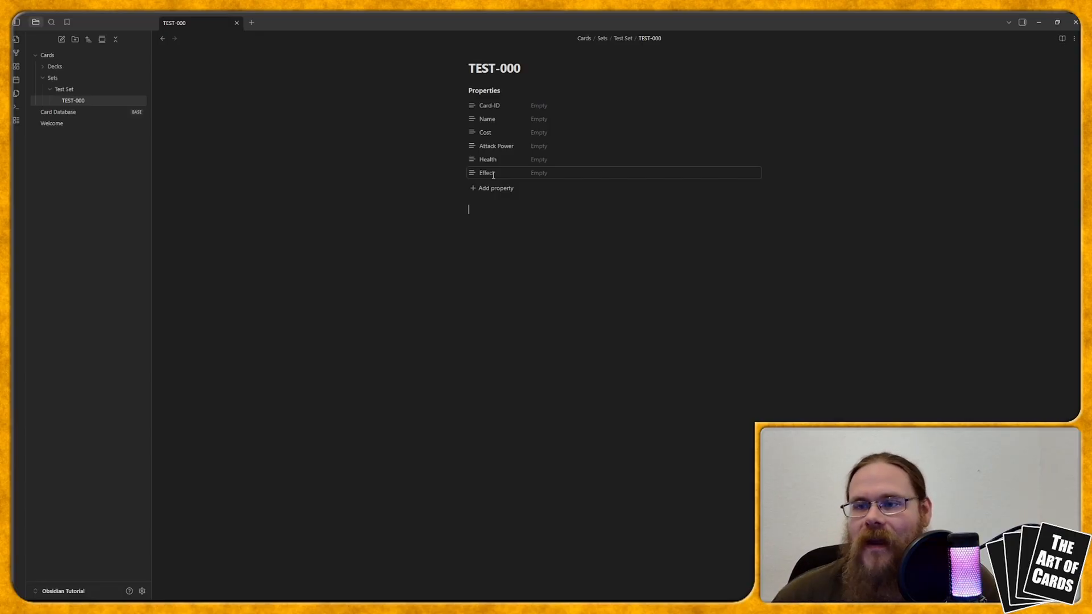
- Set the note's Card-ID to TEST-000 and its Name to First Card
left_click(556, 107)
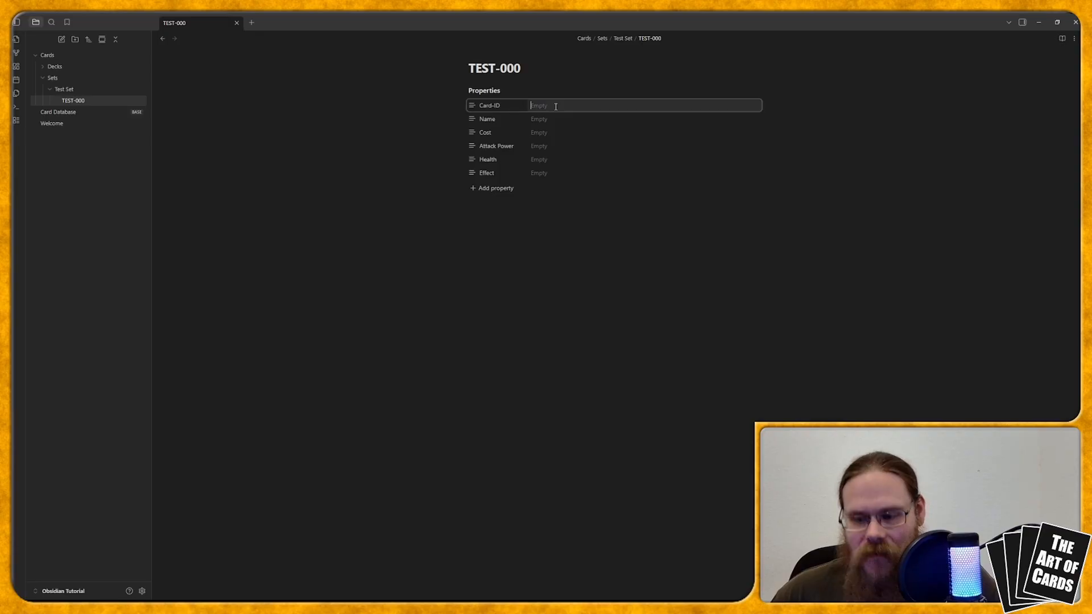
type("TEST-")
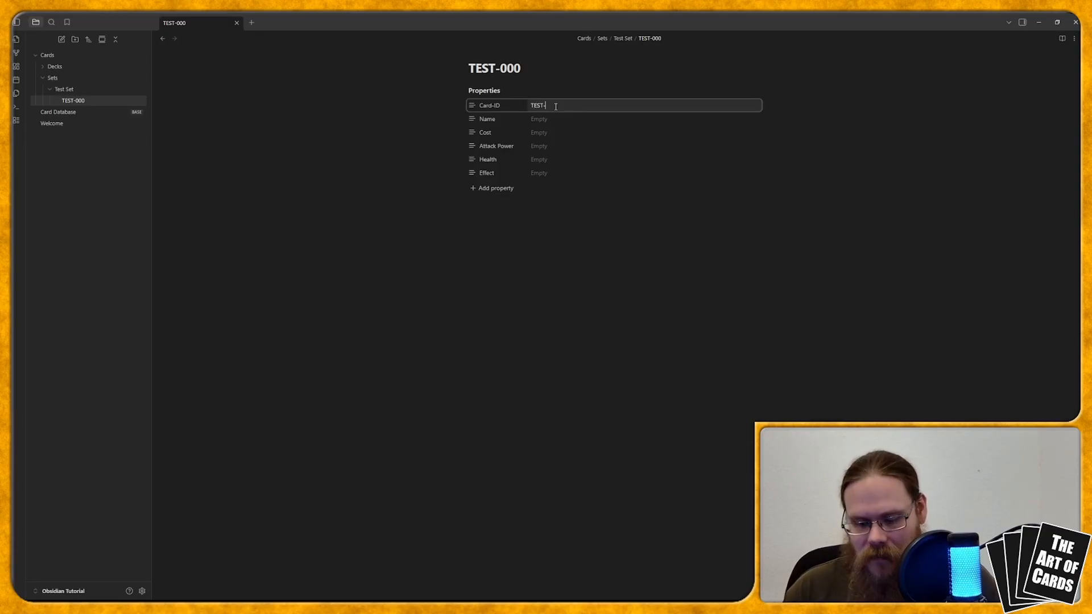
type("000")
left_click(550, 119)
type("F")
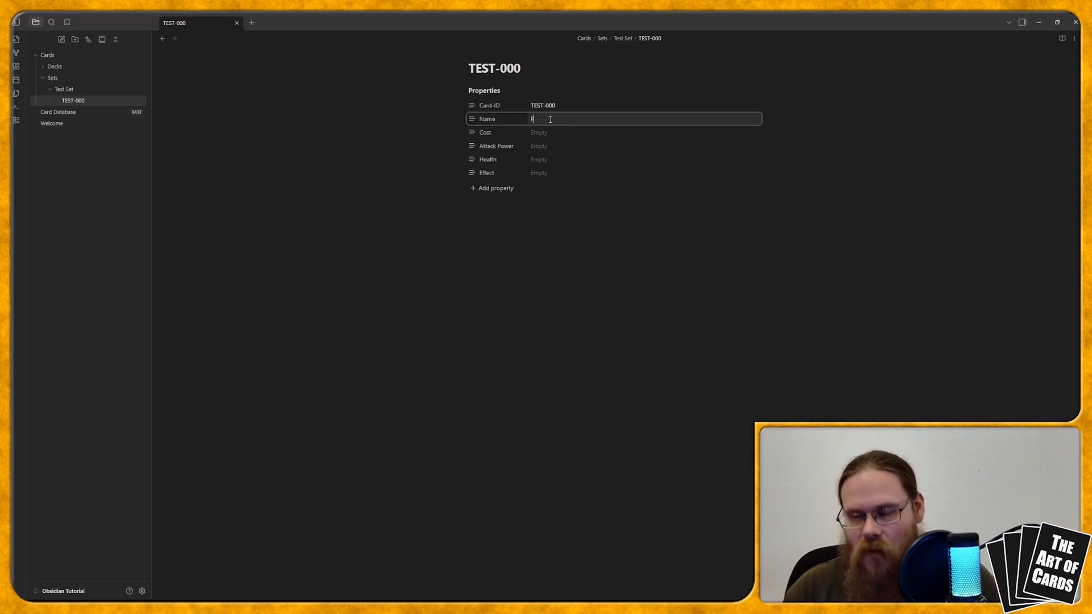
type("irst Card")
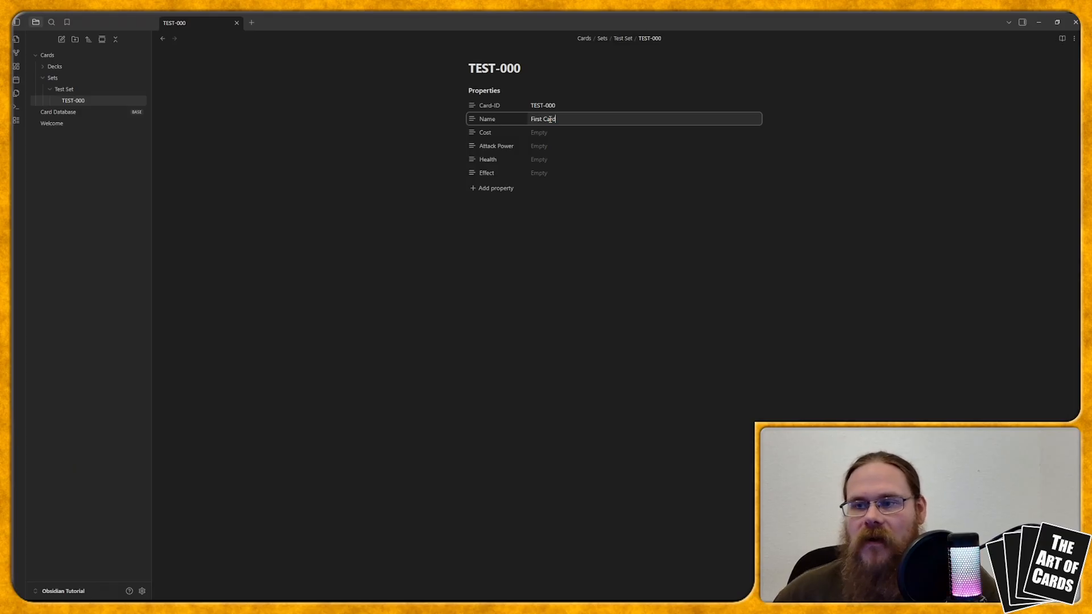
- Fill in the card's stats with Cost 2, Attack Power 3 and Health 2
left_click(566, 134)
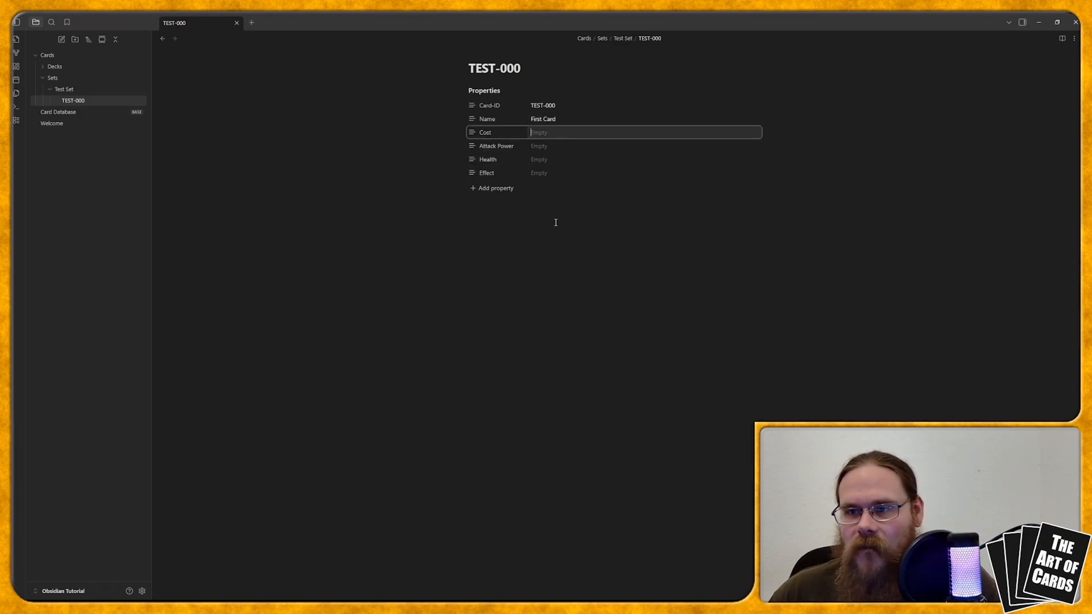
type("2")
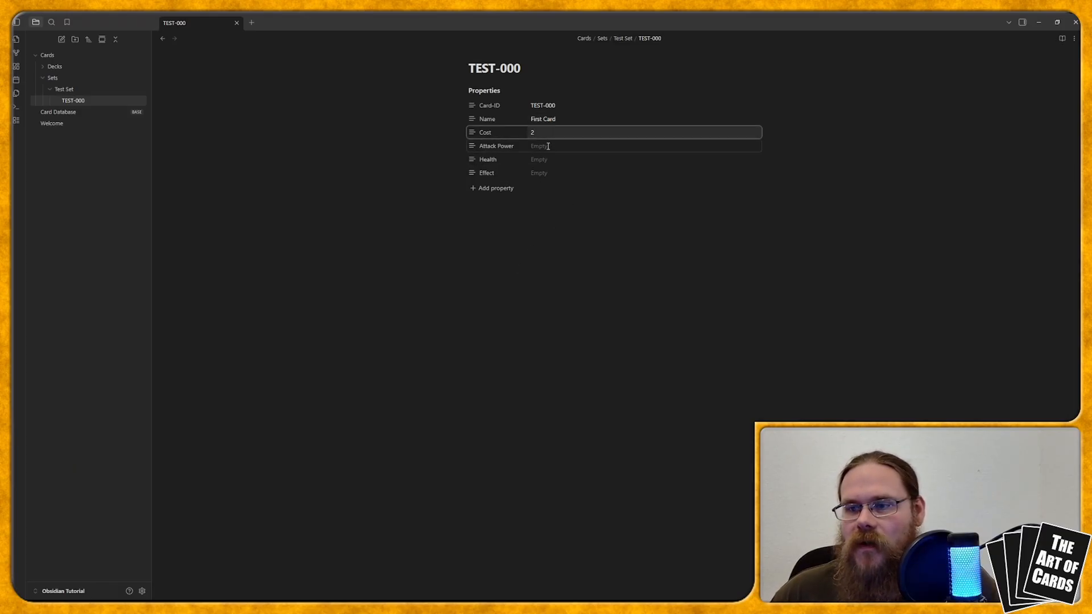
key("Tab")
type("3")
key("Tab")
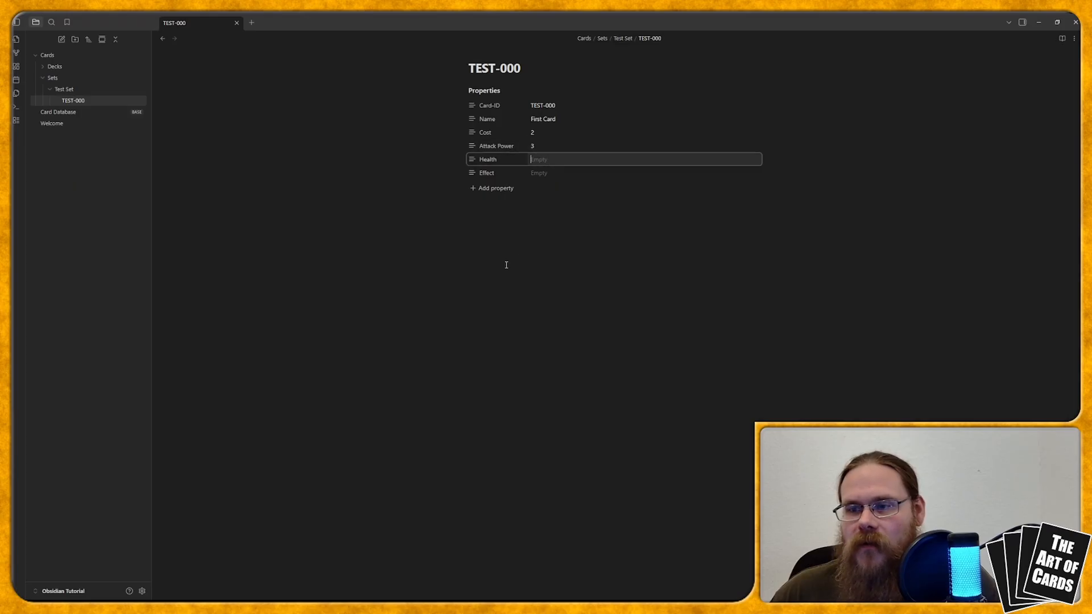
type("2")
- Set the card's Effect property to "Be Awesome!"
key("Tab")
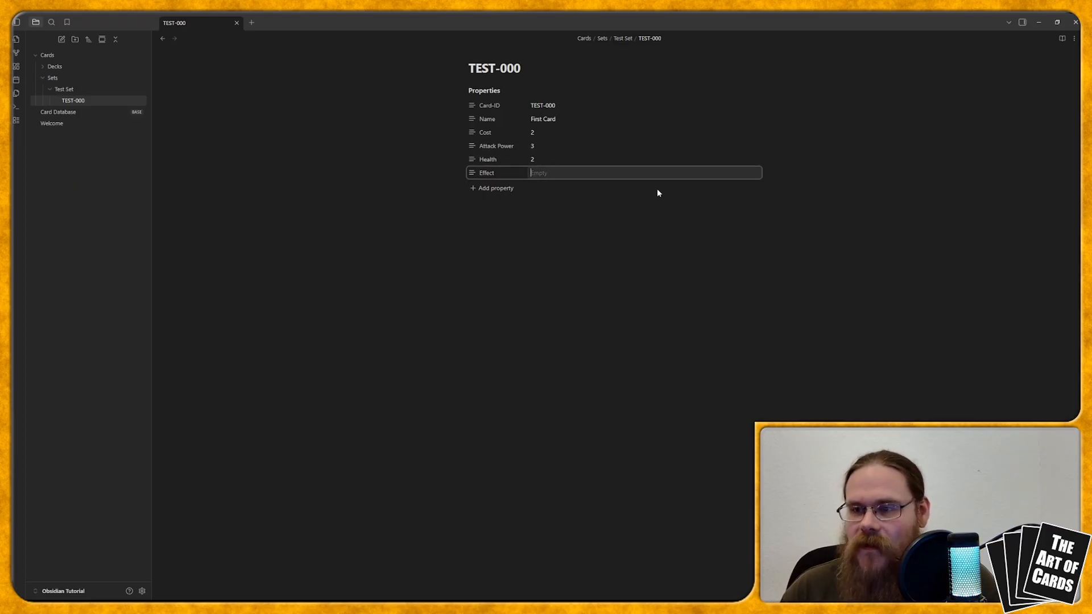
type("Be Aw")
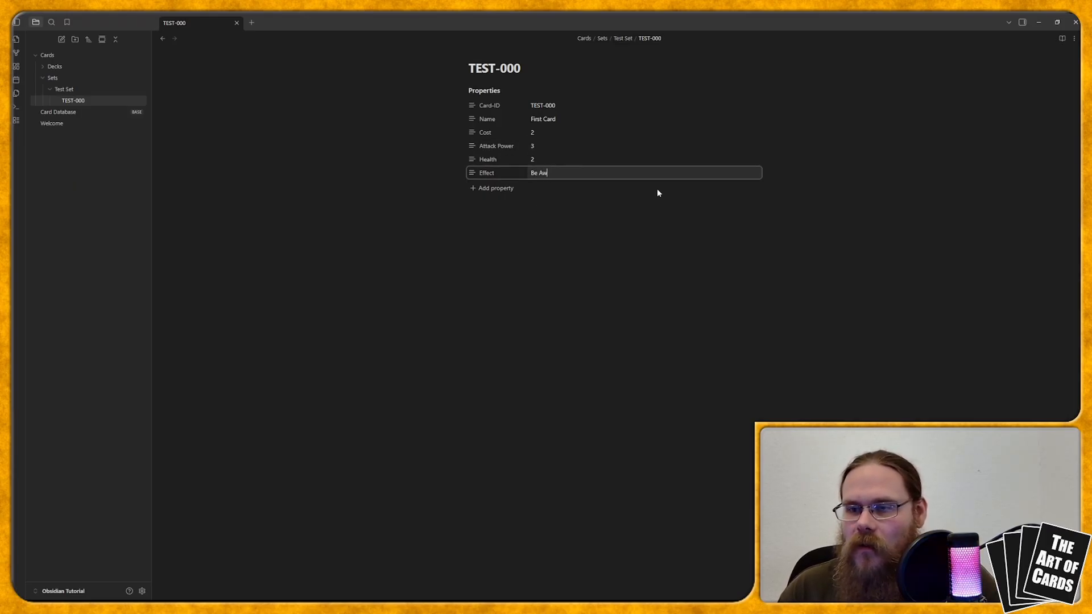
type("esome!")
left_click(615, 227)
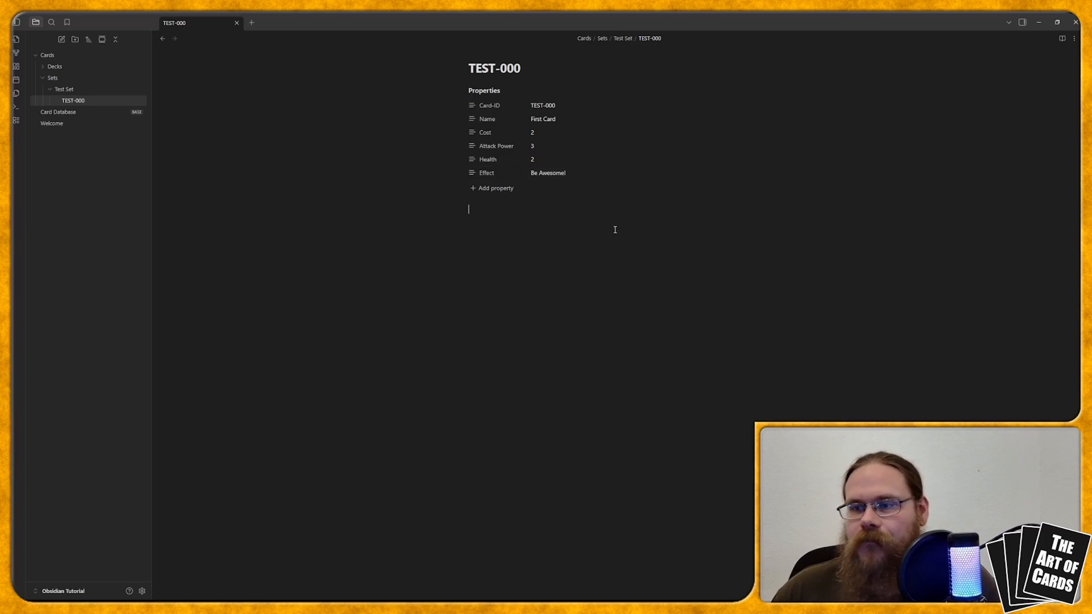
left_click(539, 217)
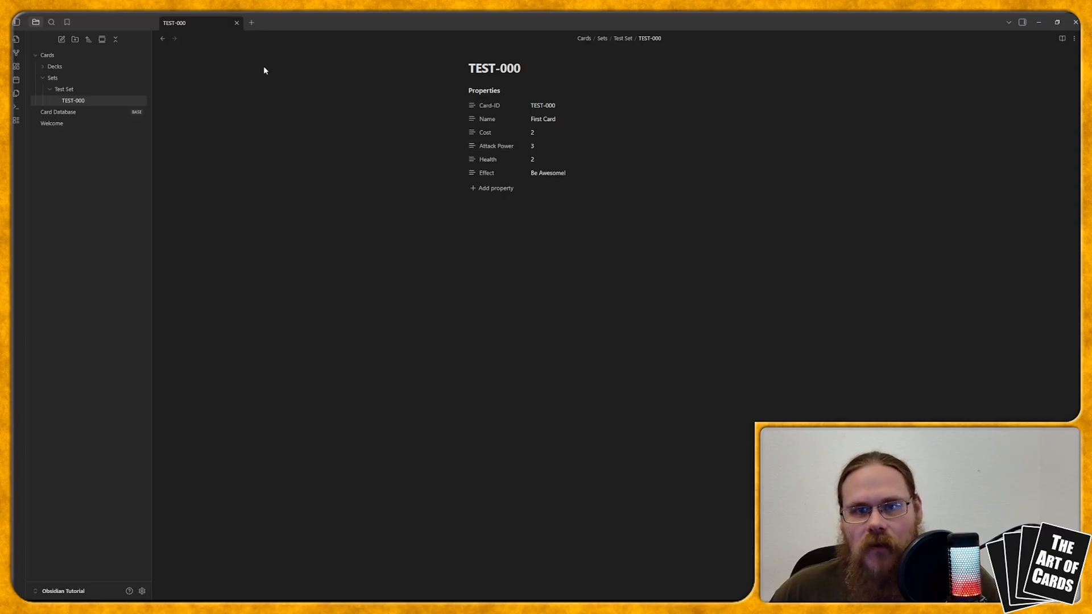
- Open the Card Database base, view the TEST-000 note through its table link and return to the base
left_click(76, 111)
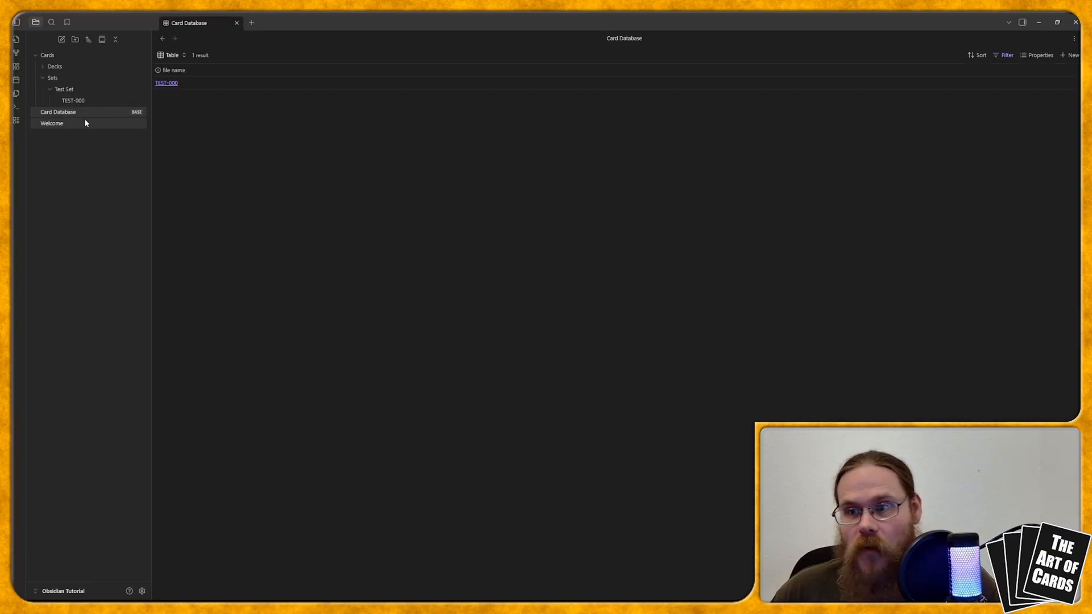
left_click(166, 83)
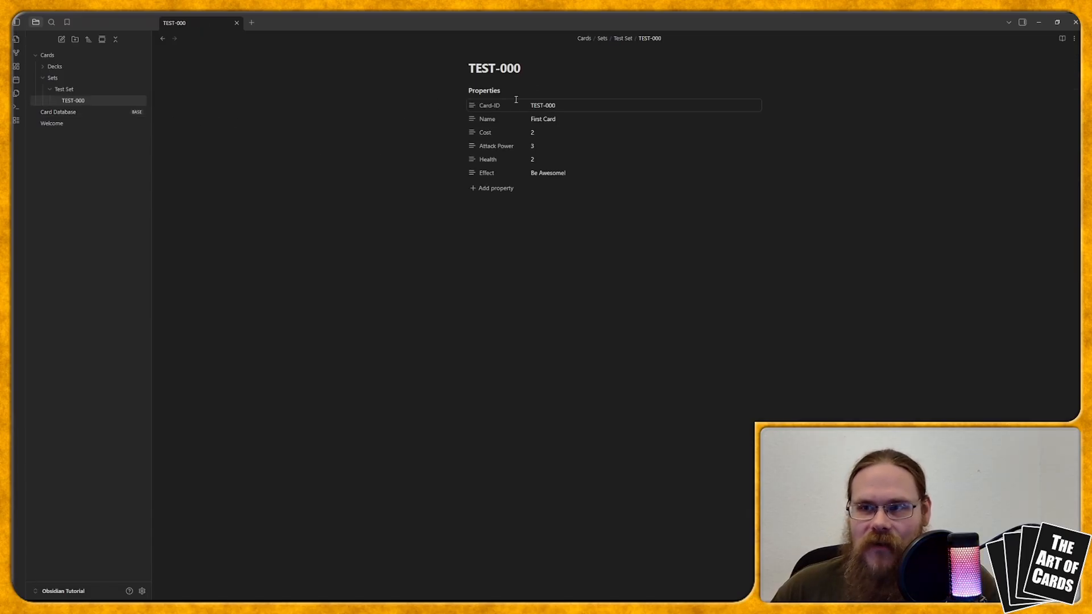
left_click(163, 39)
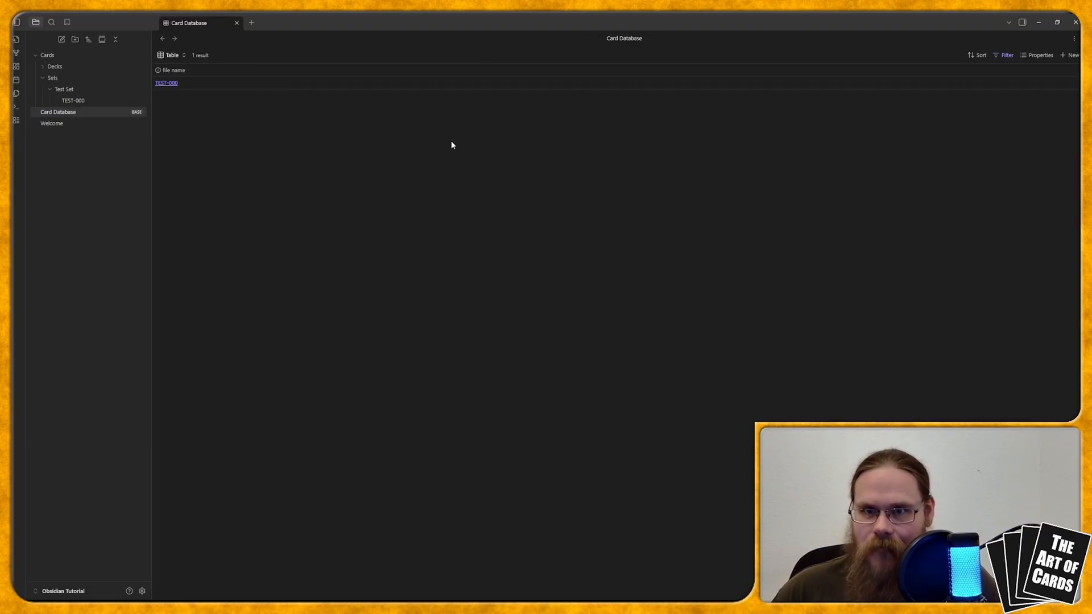
- Show the Card-ID, Name, Cost, Attack Power, Effect and Health properties as columns in the Card Database table
left_click(1037, 57)
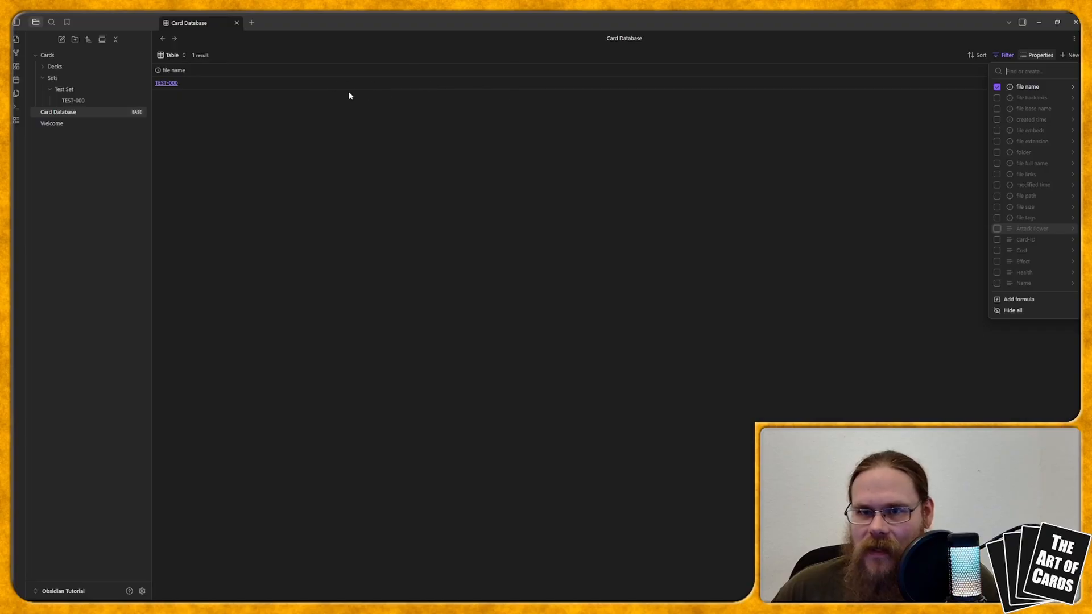
left_click(996, 240)
left_click(998, 283)
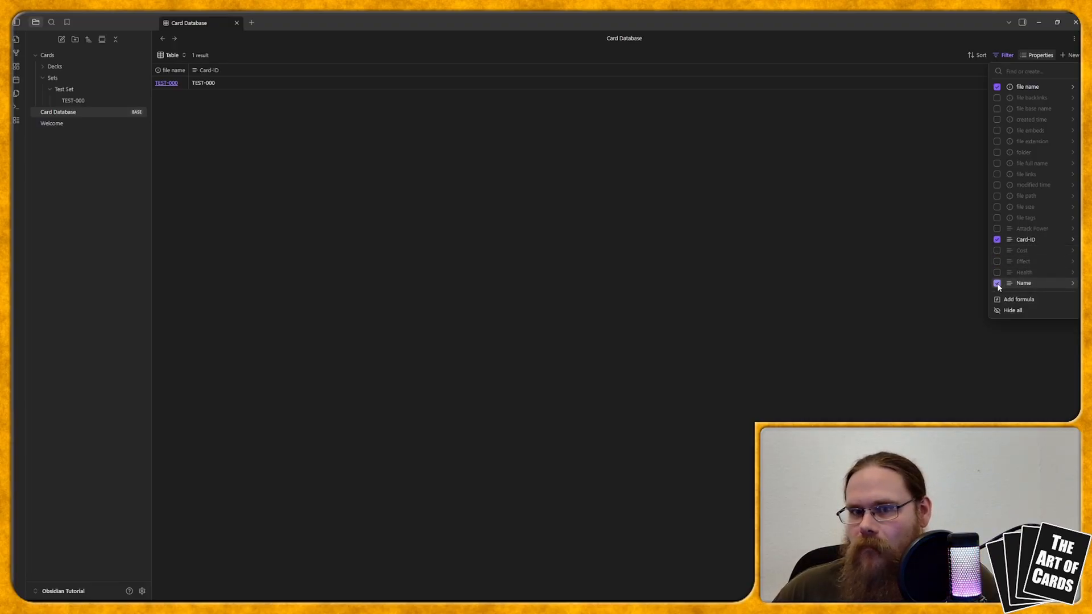
left_click(996, 251)
left_click(996, 228)
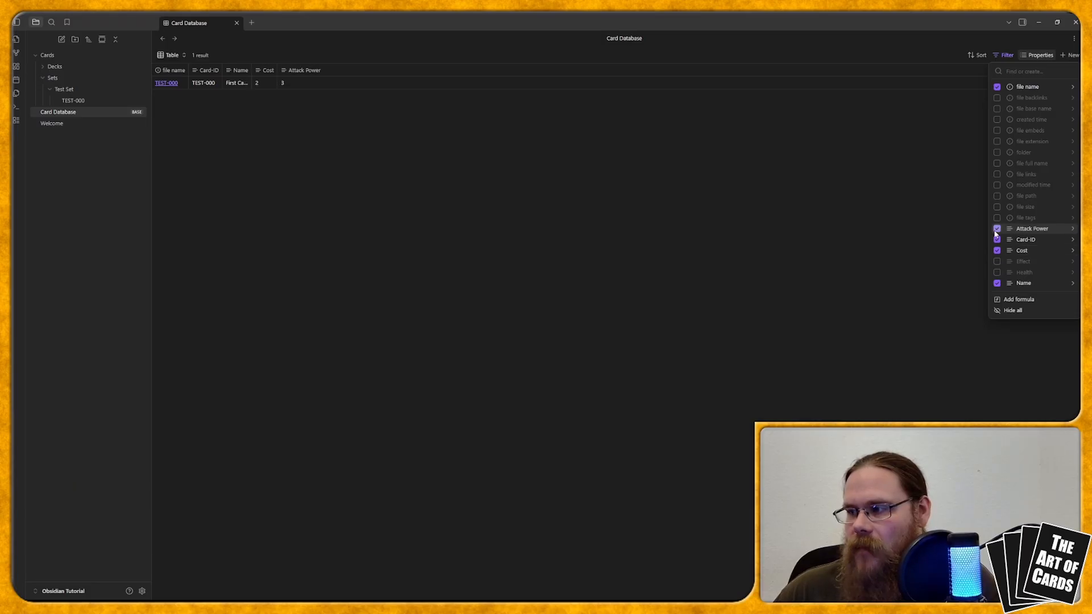
left_click(997, 261)
left_click(998, 273)
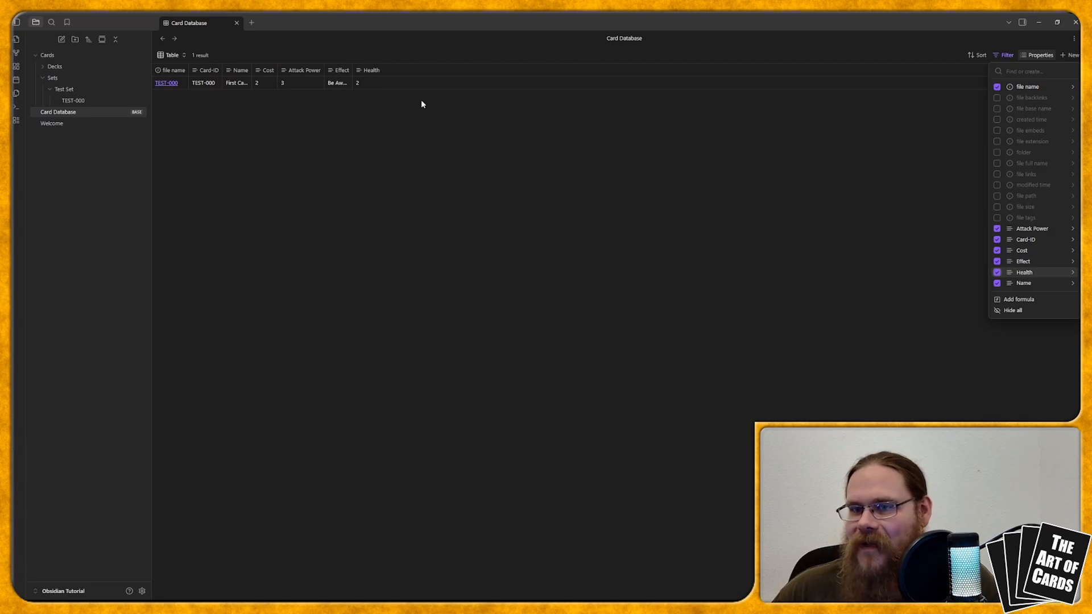
left_click(371, 112)
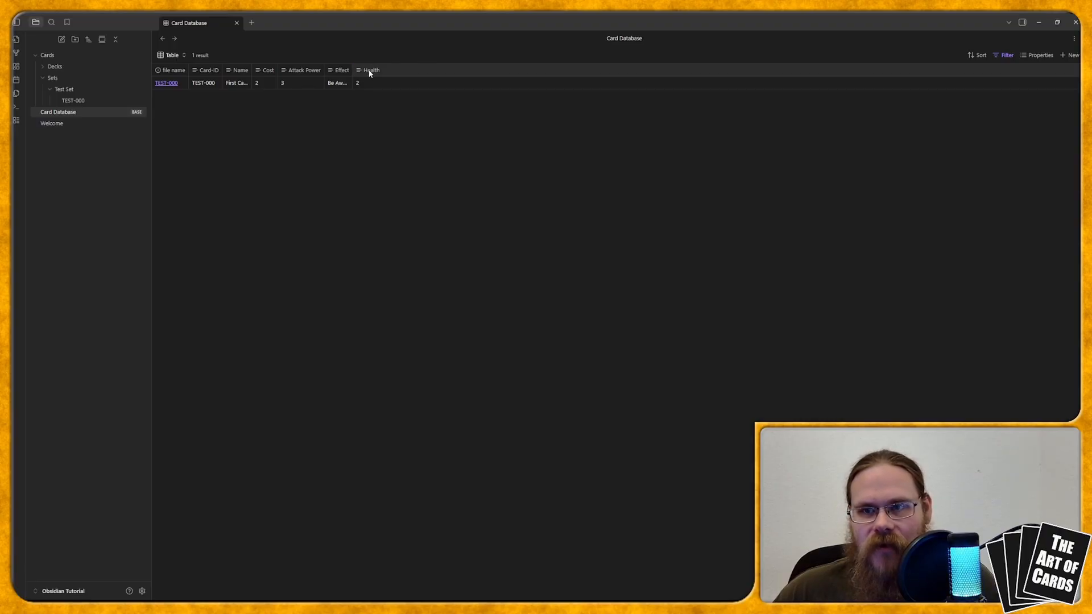
- Move the Health column ahead of Effect and hide the Card-ID column in the Card Database table
left_click_drag(369, 71, 336, 74)
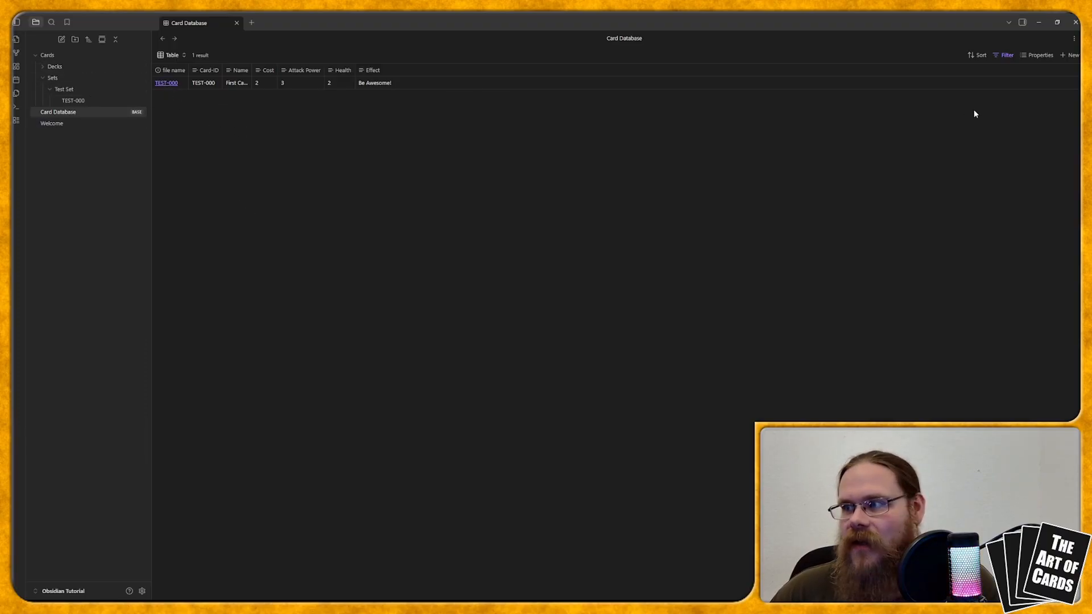
left_click(1038, 55)
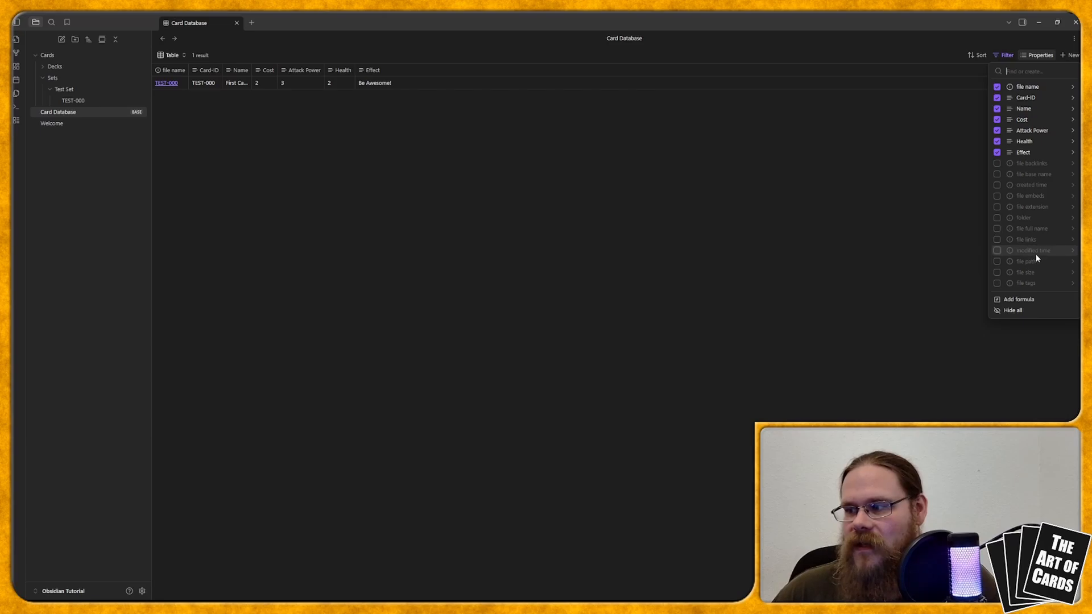
left_click(999, 100)
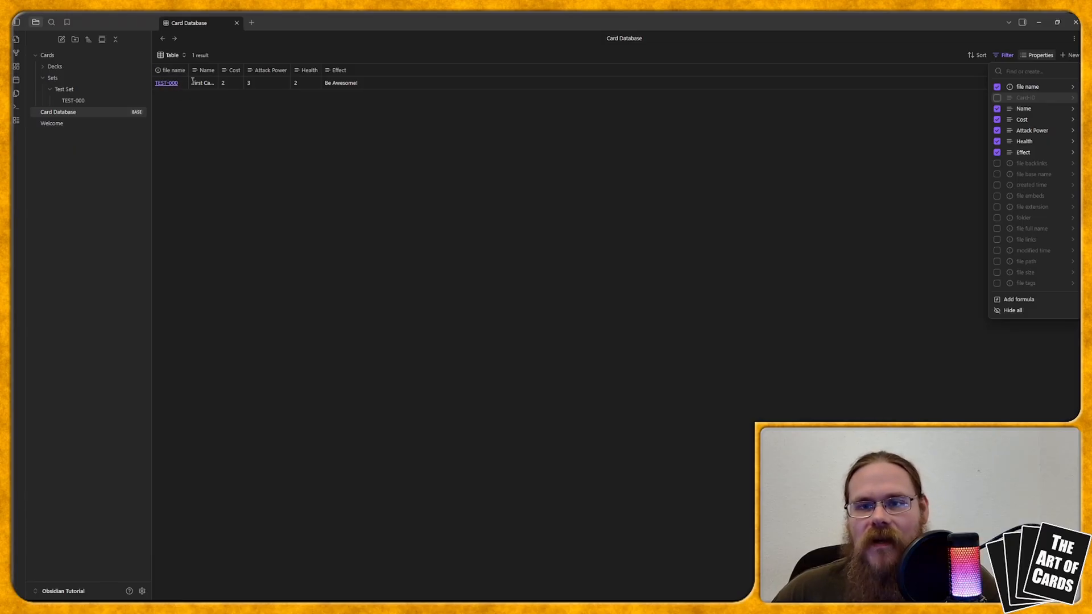
- Widen the Name column of the Card Database table until the first card's full name fits
left_click(284, 90)
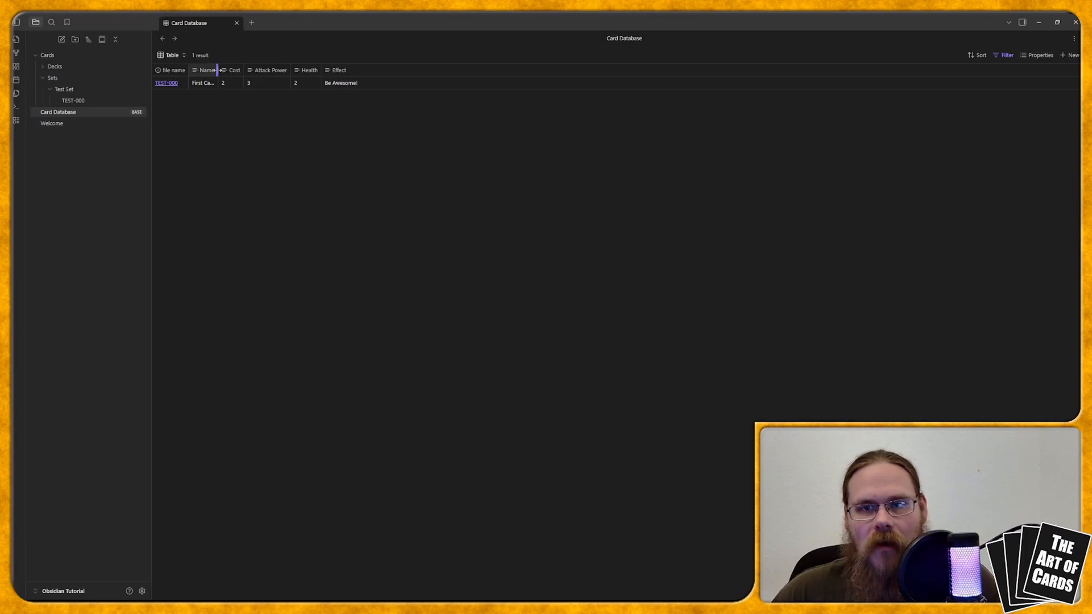
left_click_drag(218, 69, 222, 69)
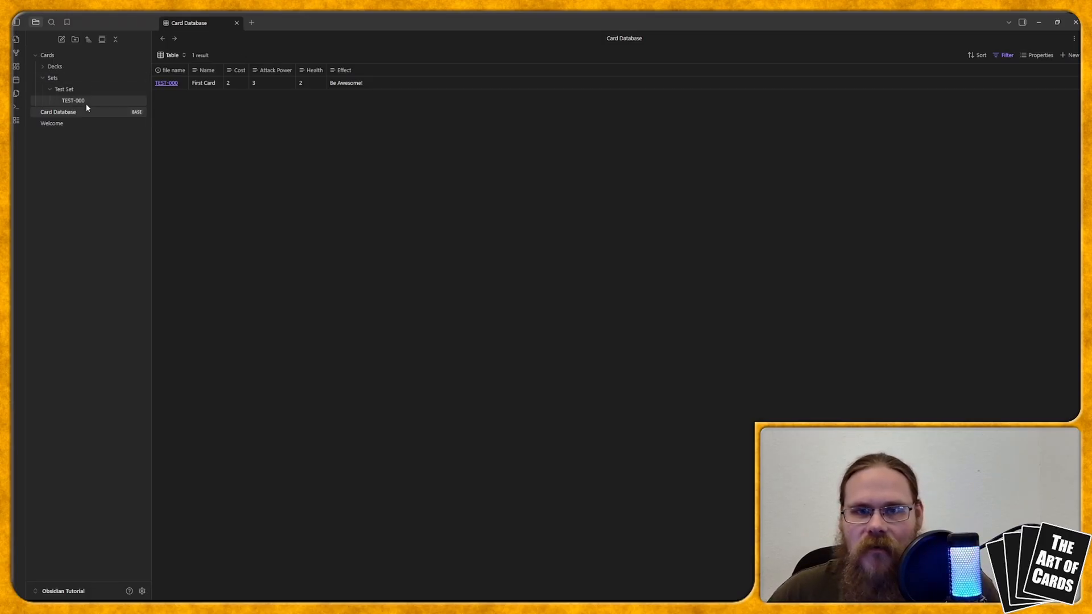
- Create a new note in the Test Set folder and title it TEST-001
right_click(79, 90)
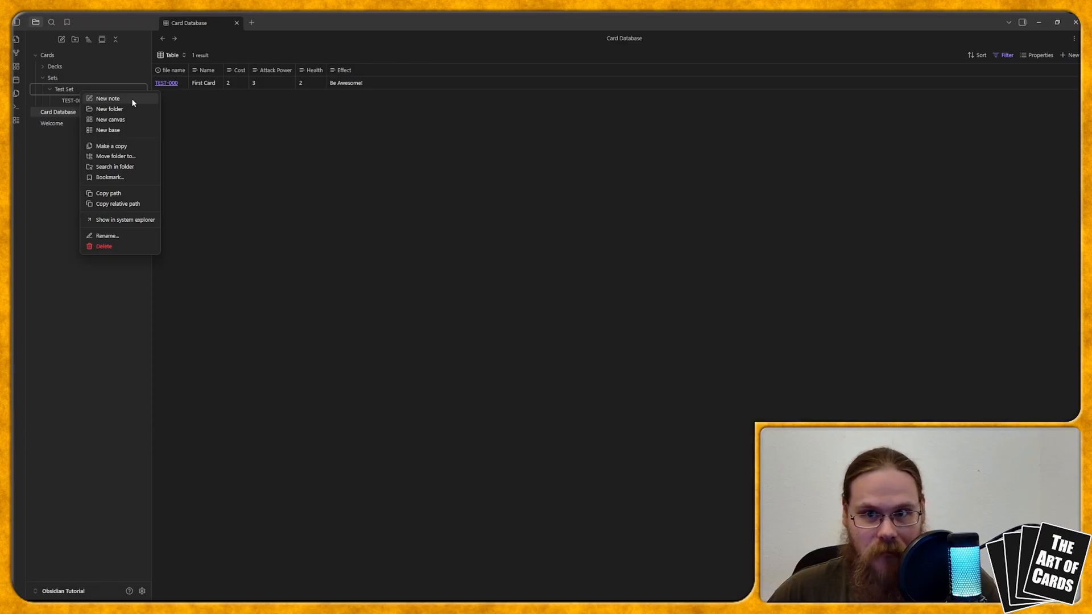
left_click(131, 98)
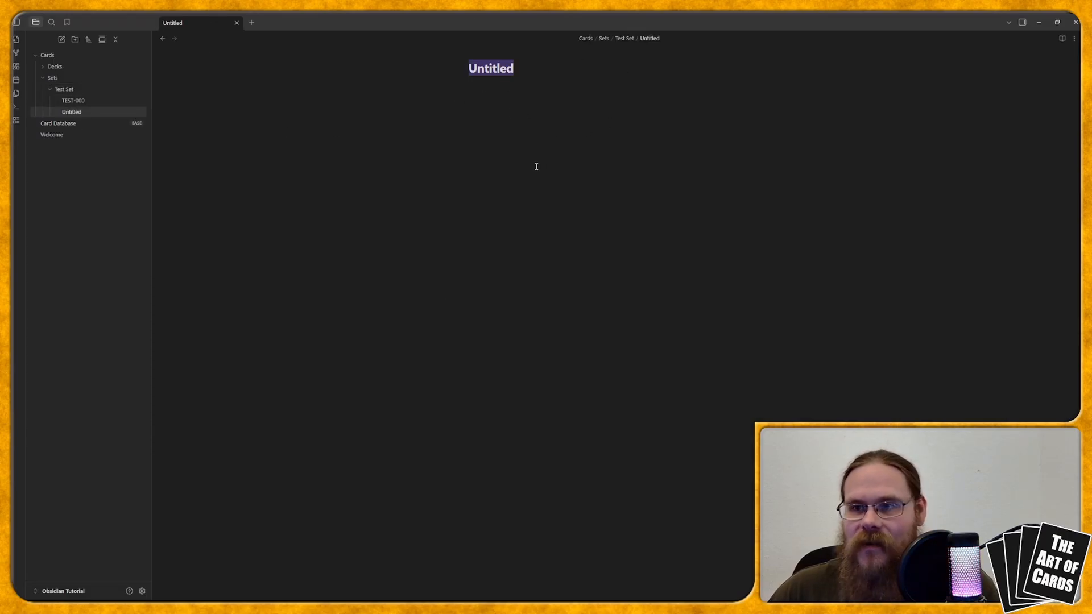
key("Return")
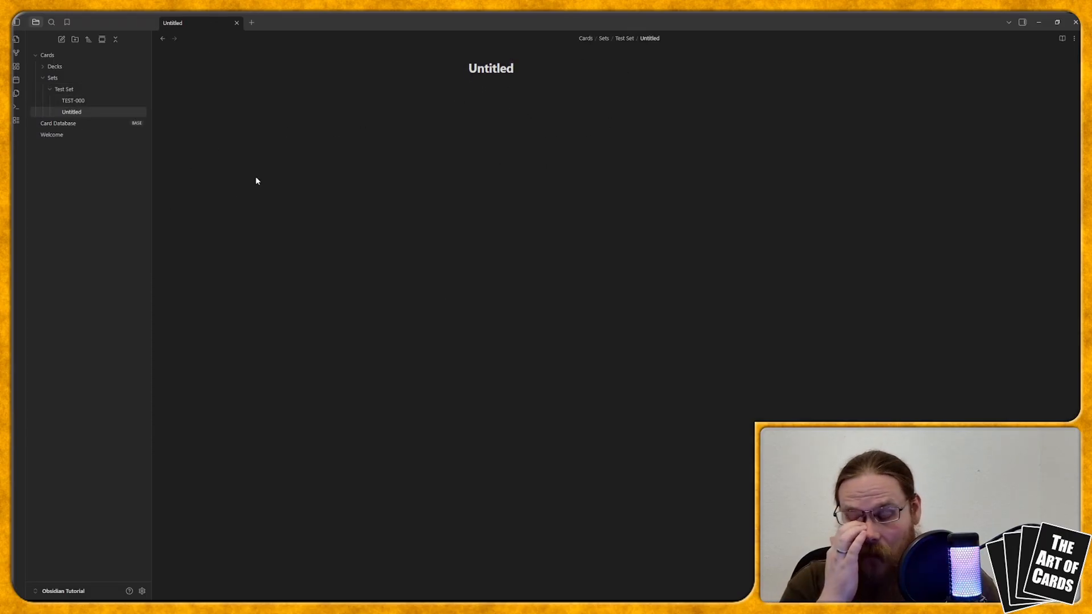
left_click(94, 102)
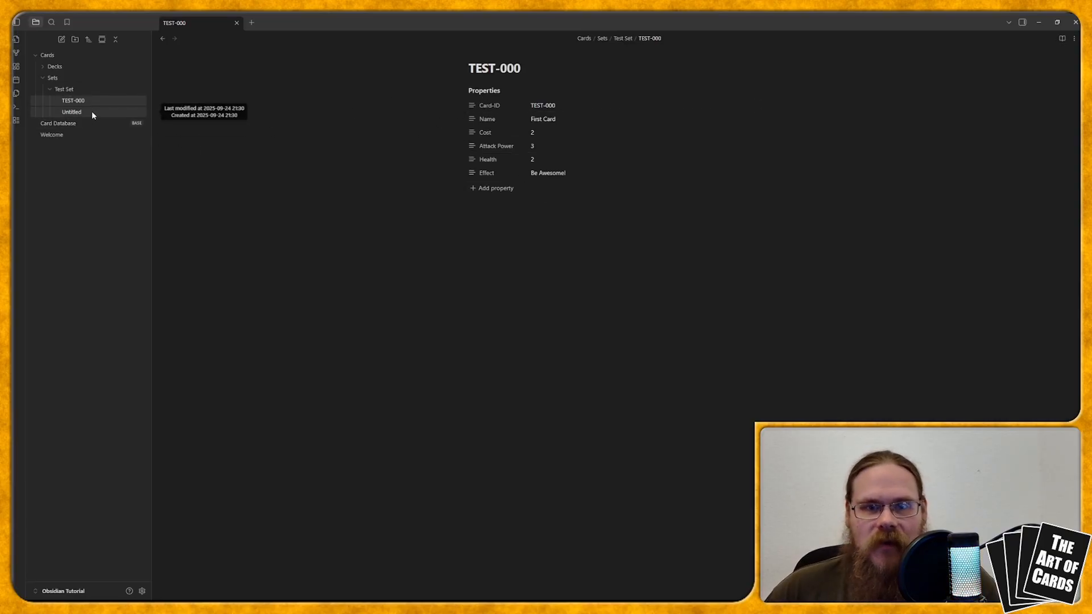
left_click(79, 112)
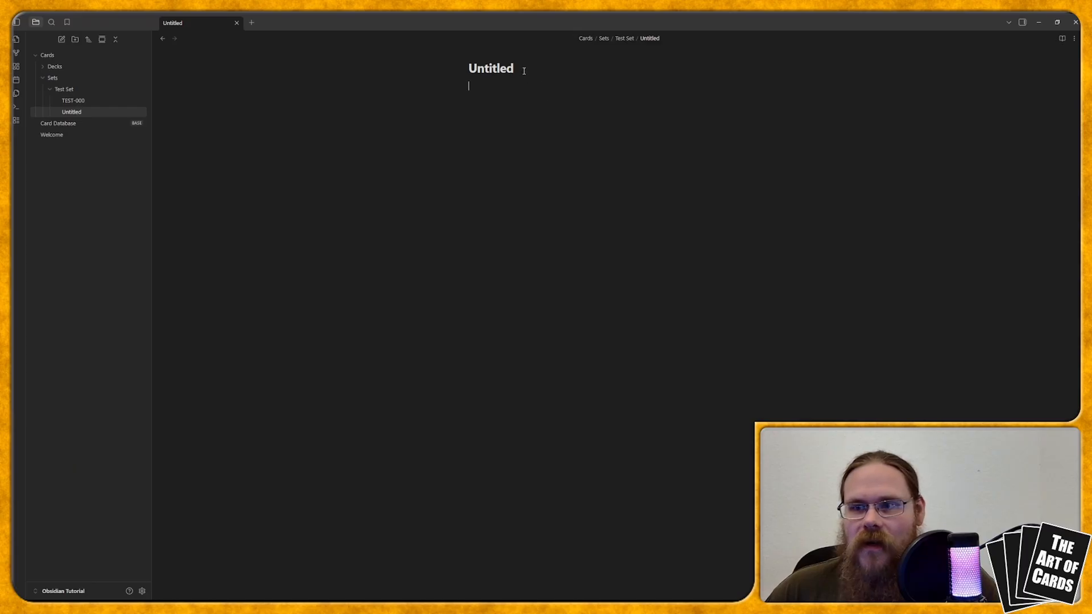
left_click_drag(524, 71, 438, 68)
type("TEST-001")
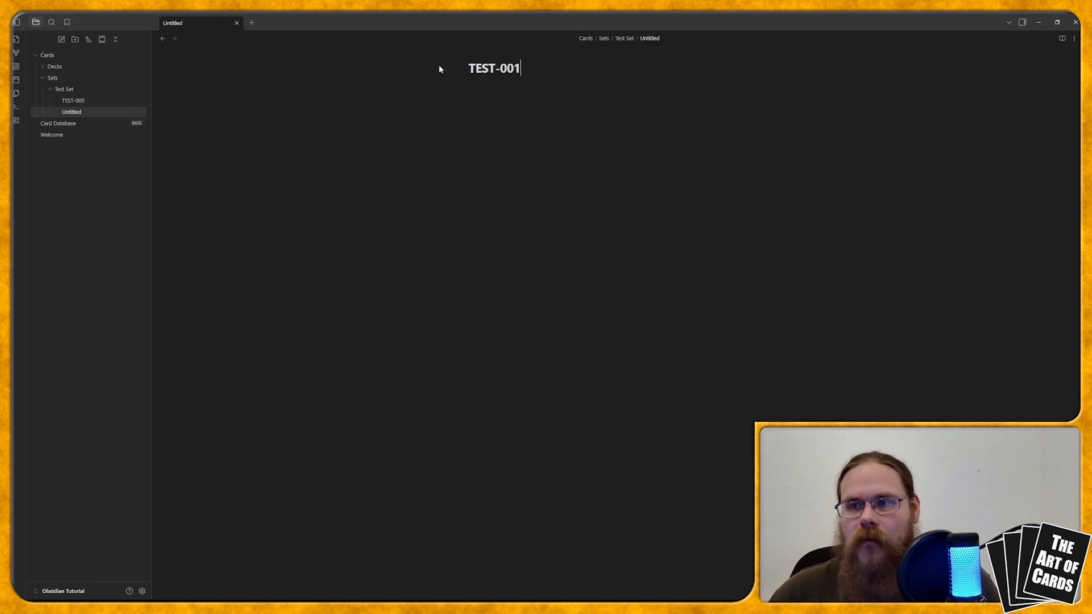
key("Return")
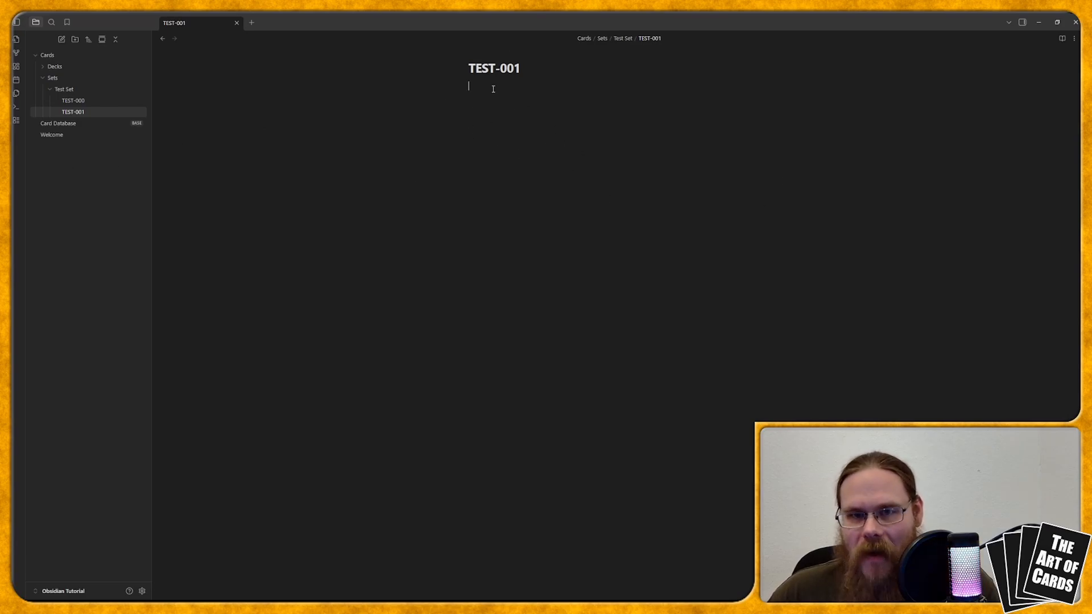
- Open the Card Database base and set the Effect of TEST-001 to "Don't be awesome!" in the table
left_click(92, 125)
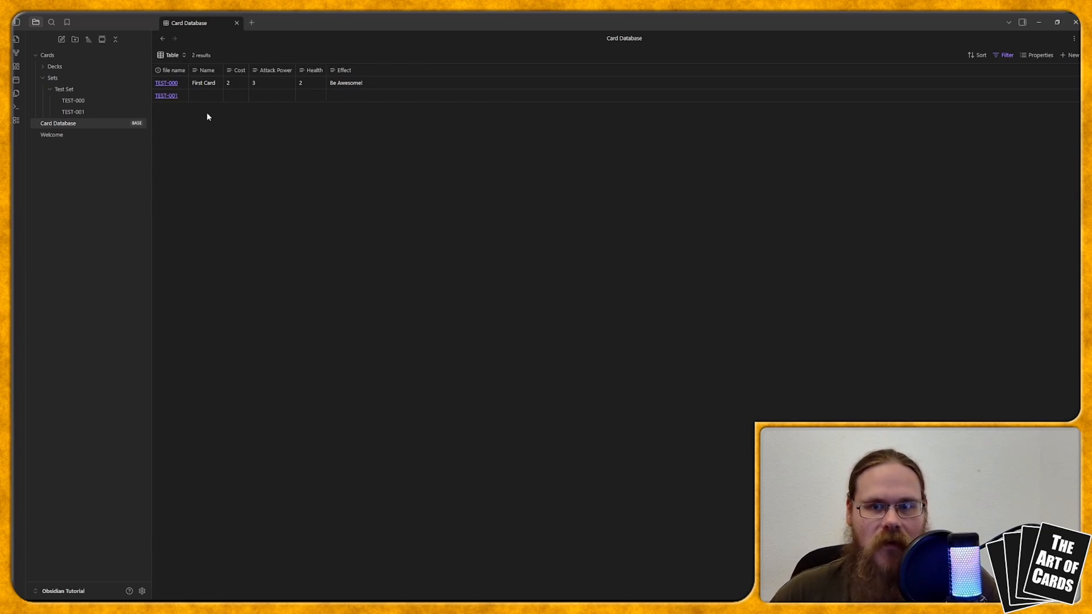
left_click(1038, 55)
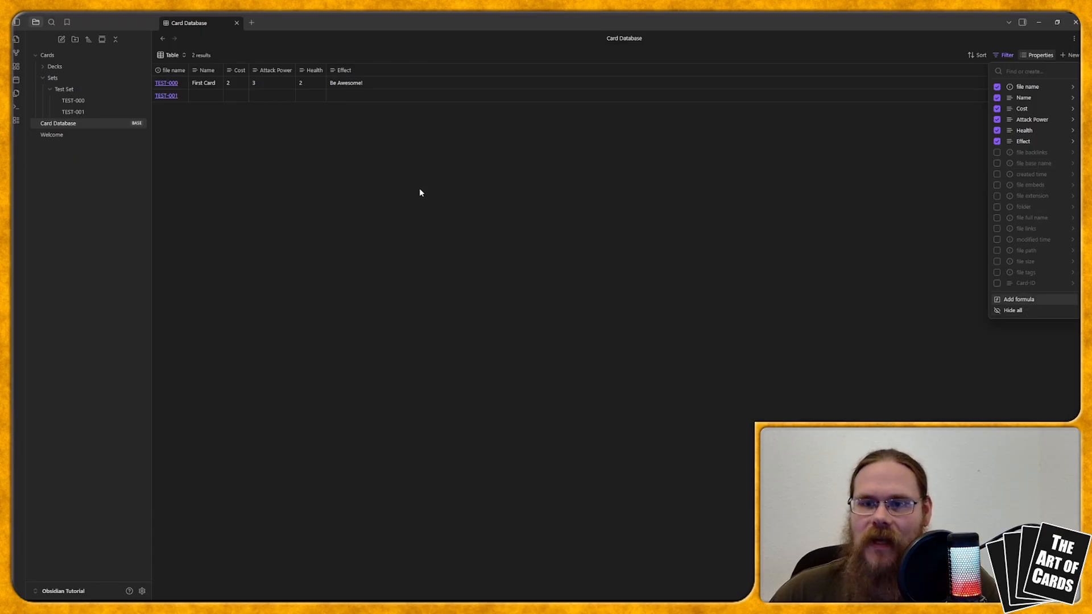
left_click(226, 126)
left_click(345, 96)
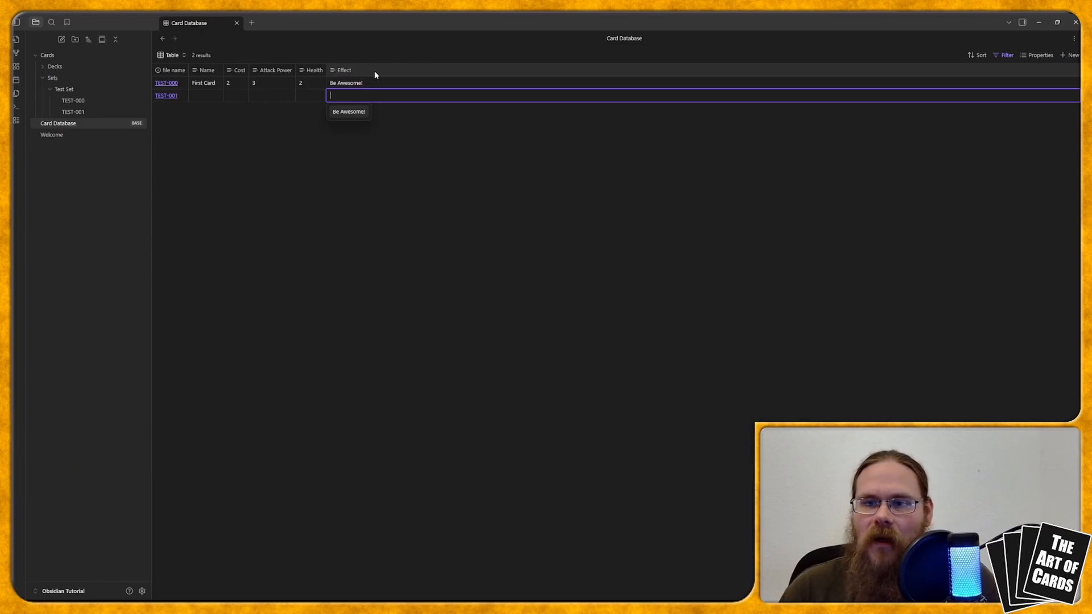
type("Don't")
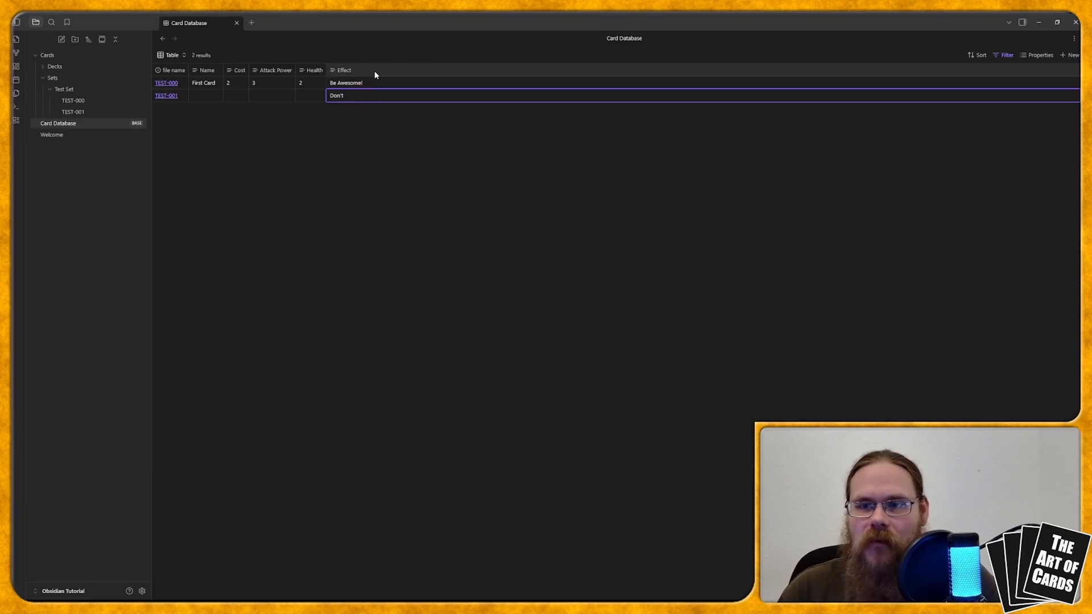
type(" be awesome!")
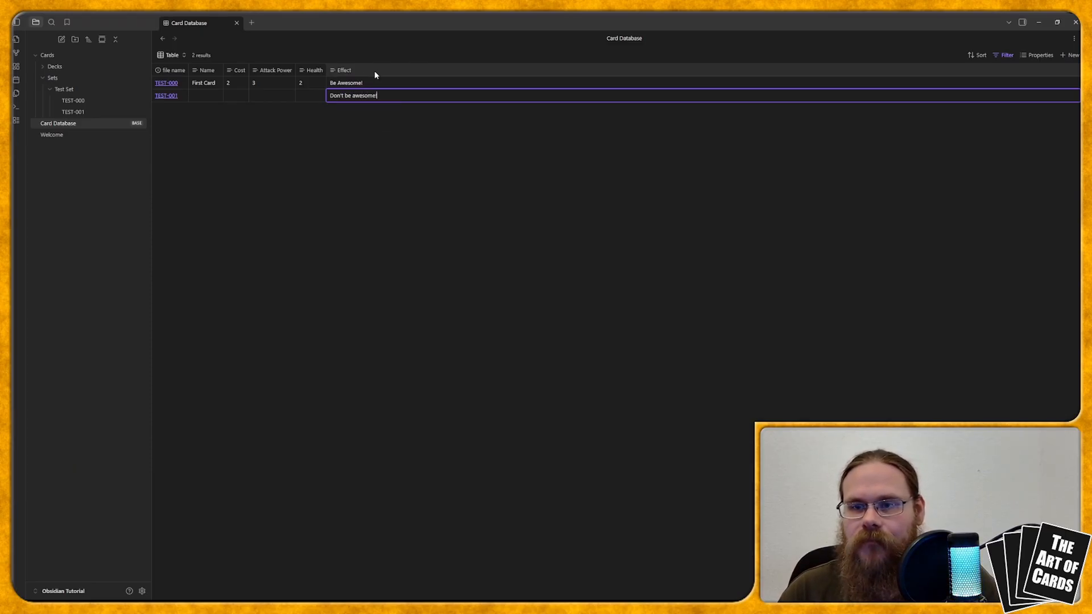
- Set the Cost, Attack Power and Health of TEST-001 to 1 each in the Card Database table
left_click(235, 96)
type("1")
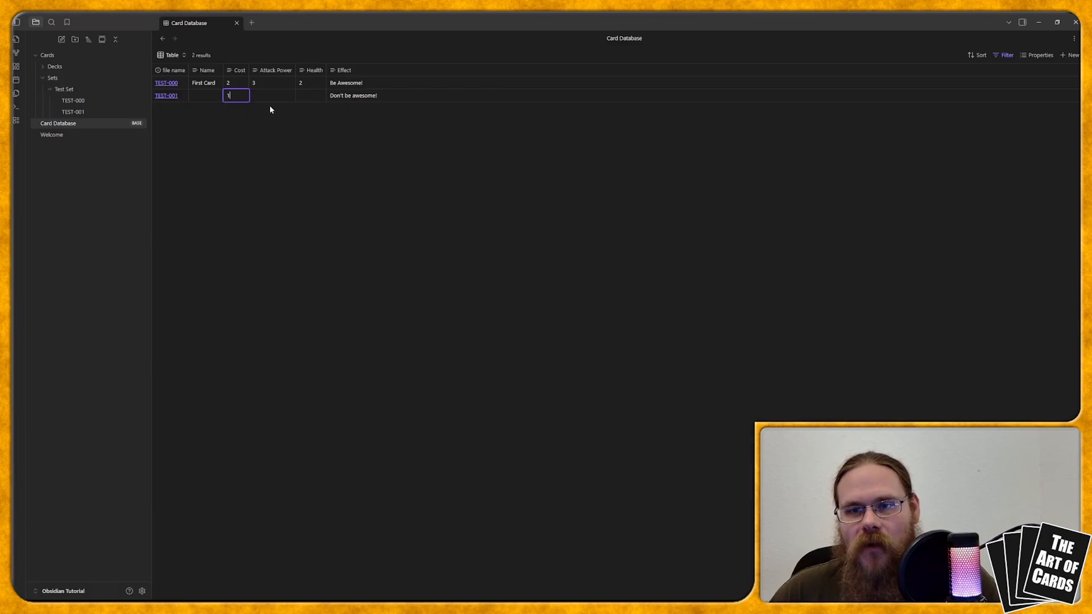
key("Tab")
type("1")
key("Tab")
type("1")
left_click(231, 134)
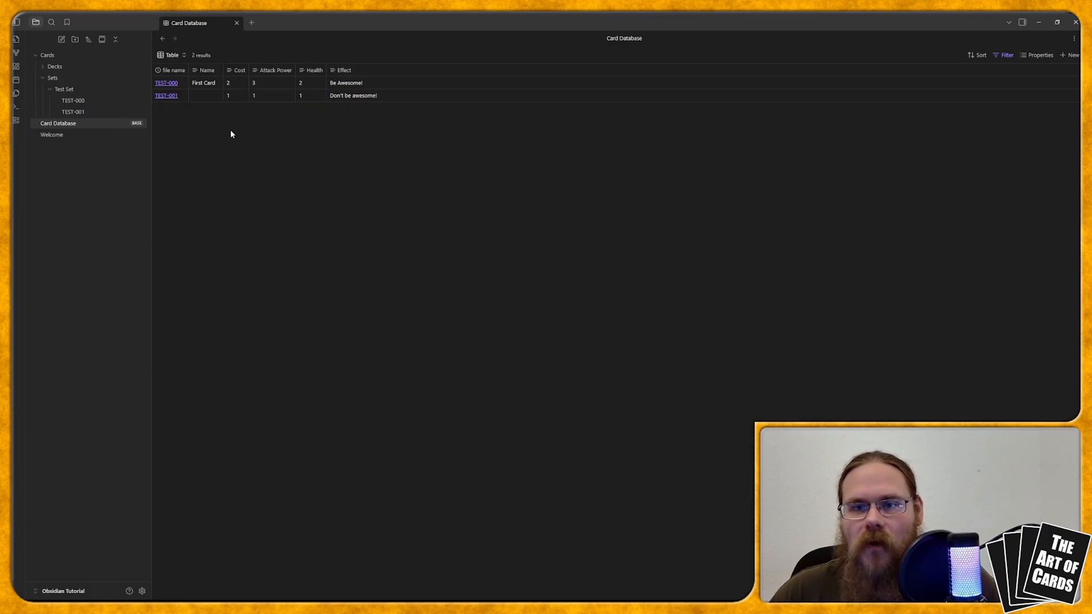
- Name the TEST-001 card "Second Card" in the table and widen the Name column to fit it on one line
left_click(206, 95)
type("Se")
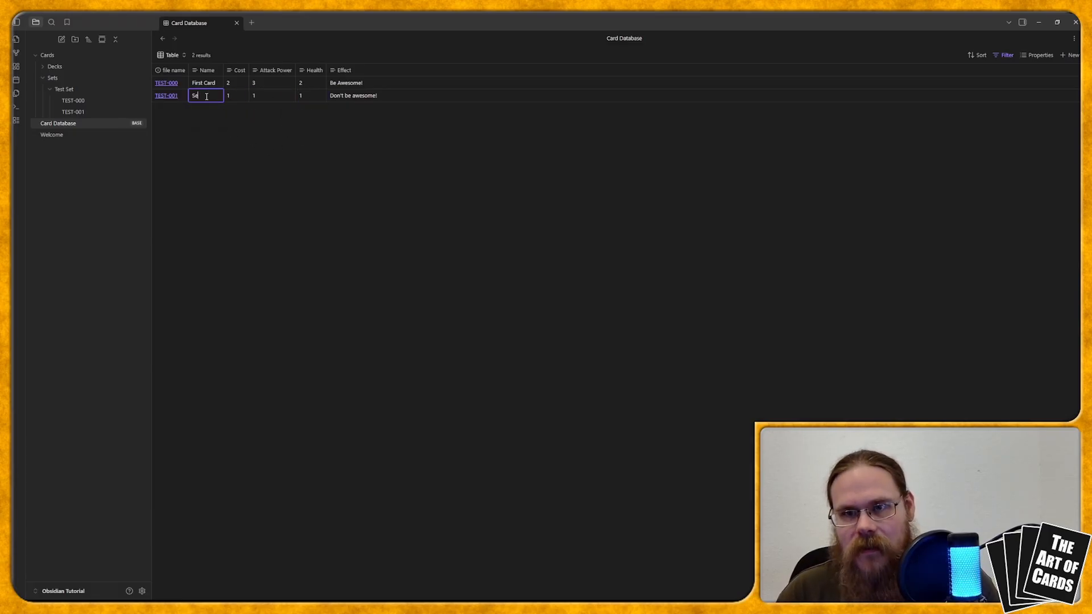
type("cond Card")
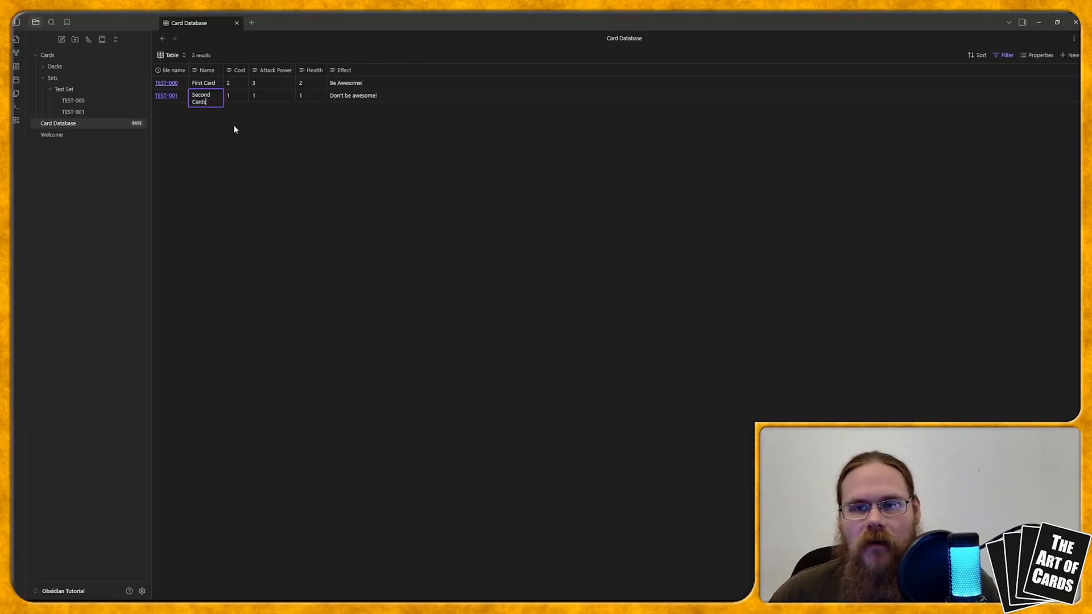
left_click(234, 129)
left_click_drag(224, 70, 241, 70)
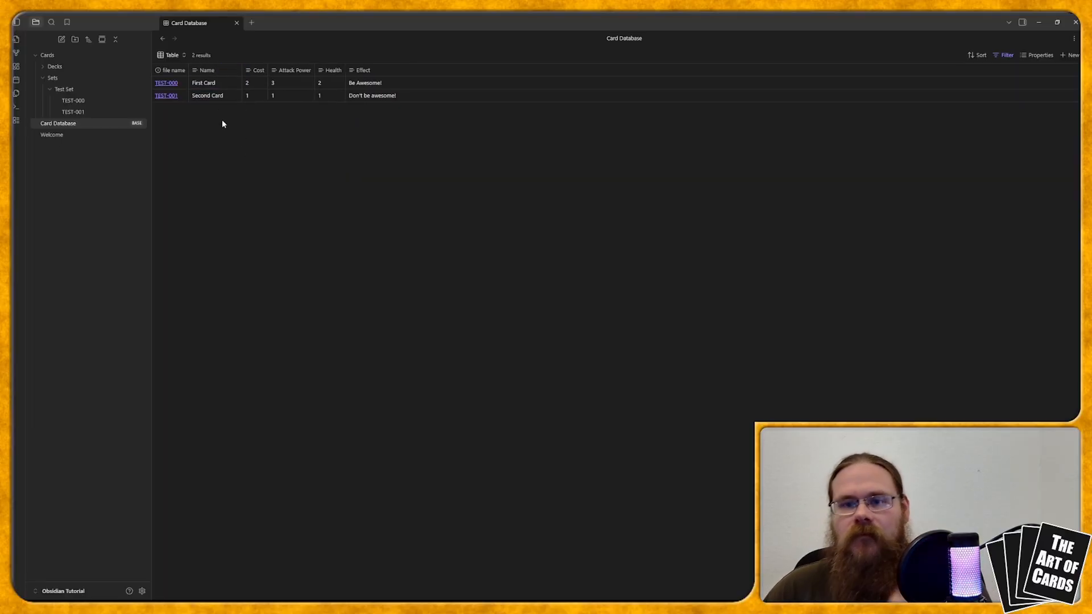
- Reorder the properties in the TEST-001 note to Name, Cost, Attack Power, Health, Effect and return to the Card Database base
left_click(166, 96)
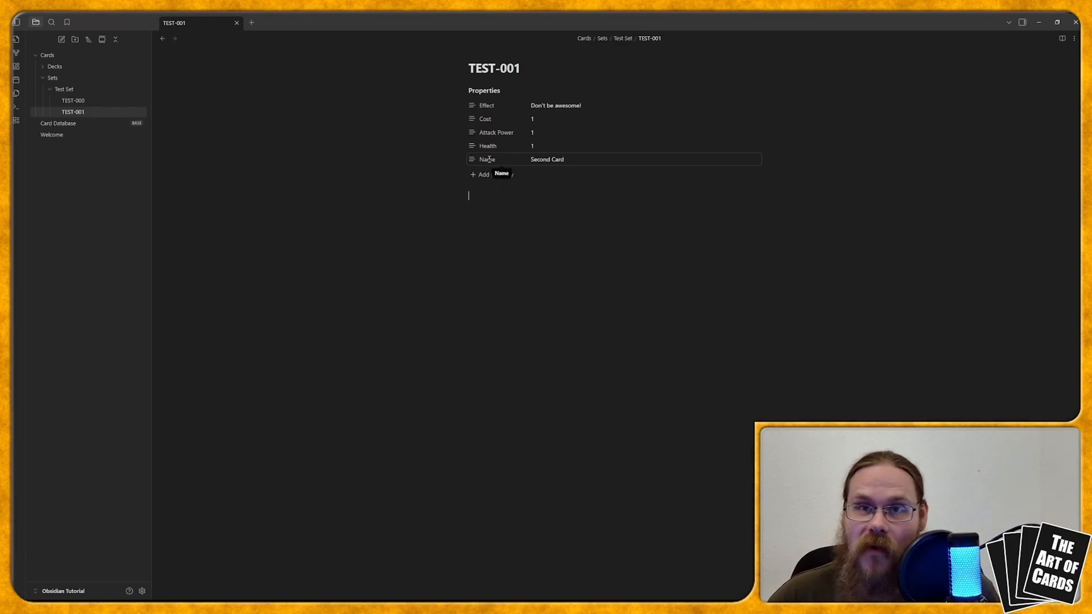
mouse_move(474, 161)
left_mouse_down()
mouse_move(473, 105)
mouse_move(473, 156)
left_mouse_up()
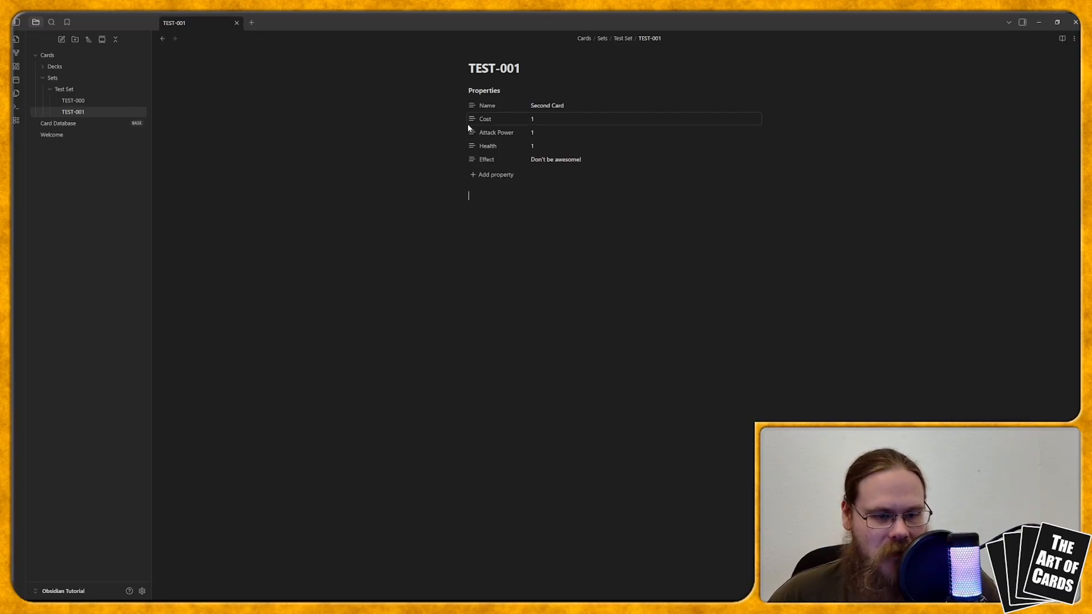
left_click(105, 122)
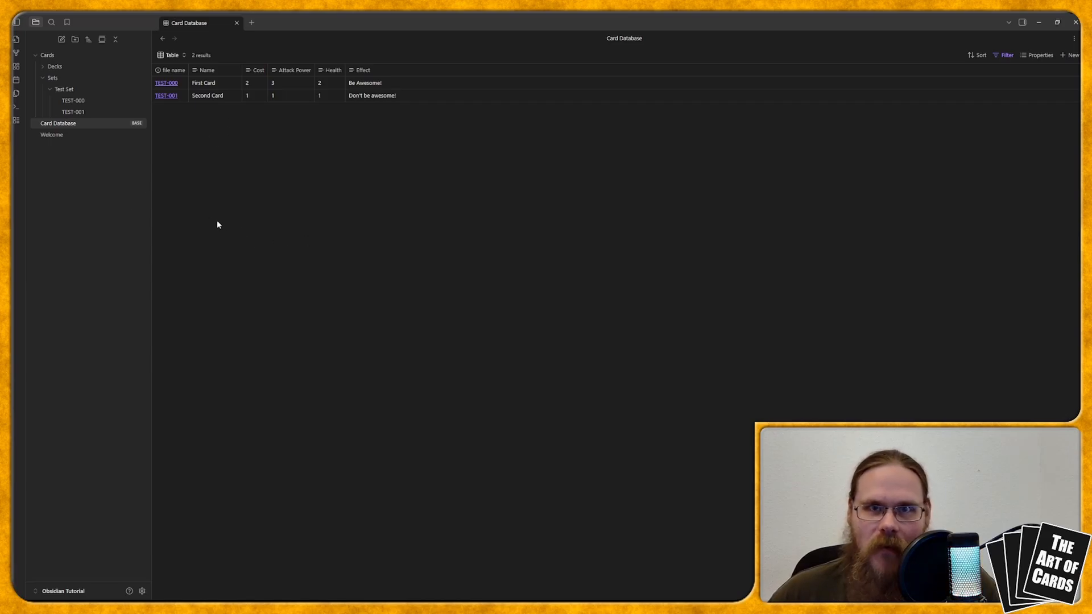
- Make a copy of the TEST-000 note in the Test Set folder and rename the copy TEST-002
left_click(73, 112)
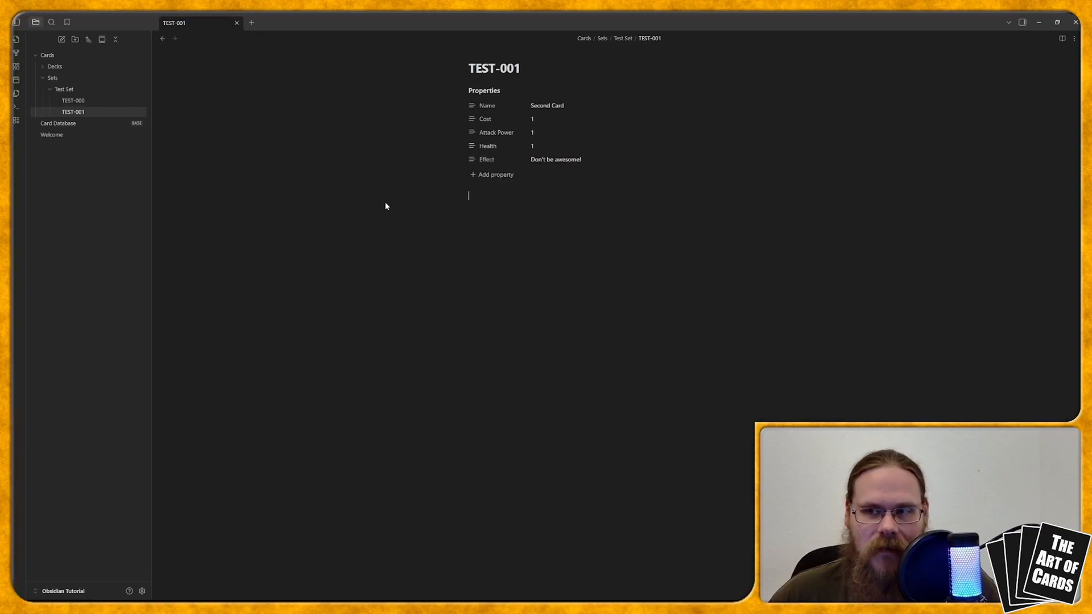
left_click(90, 100)
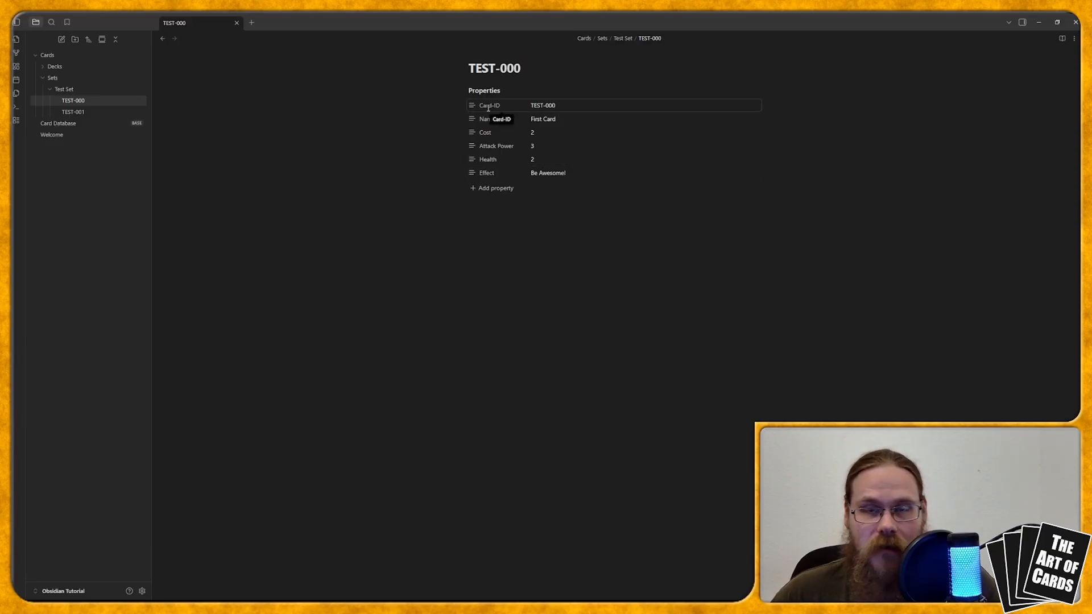
left_click(73, 103)
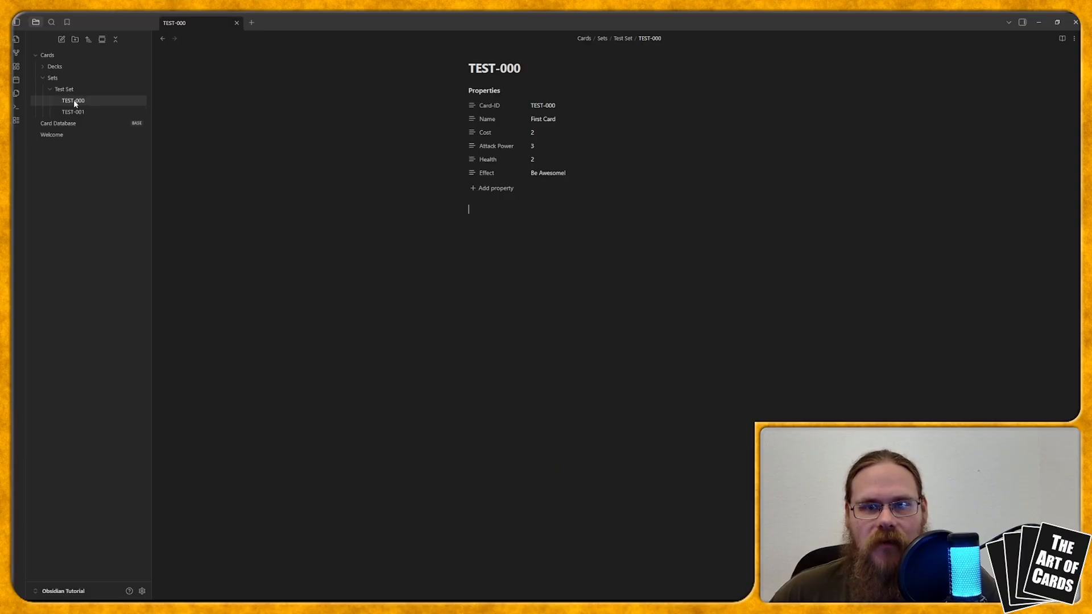
right_click(73, 103)
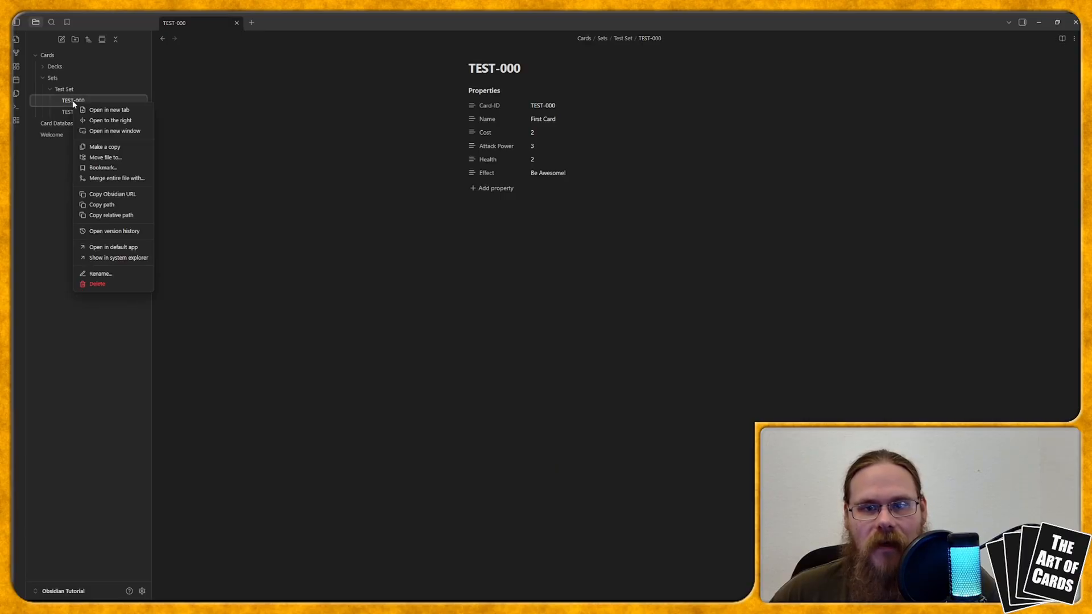
left_click(121, 148)
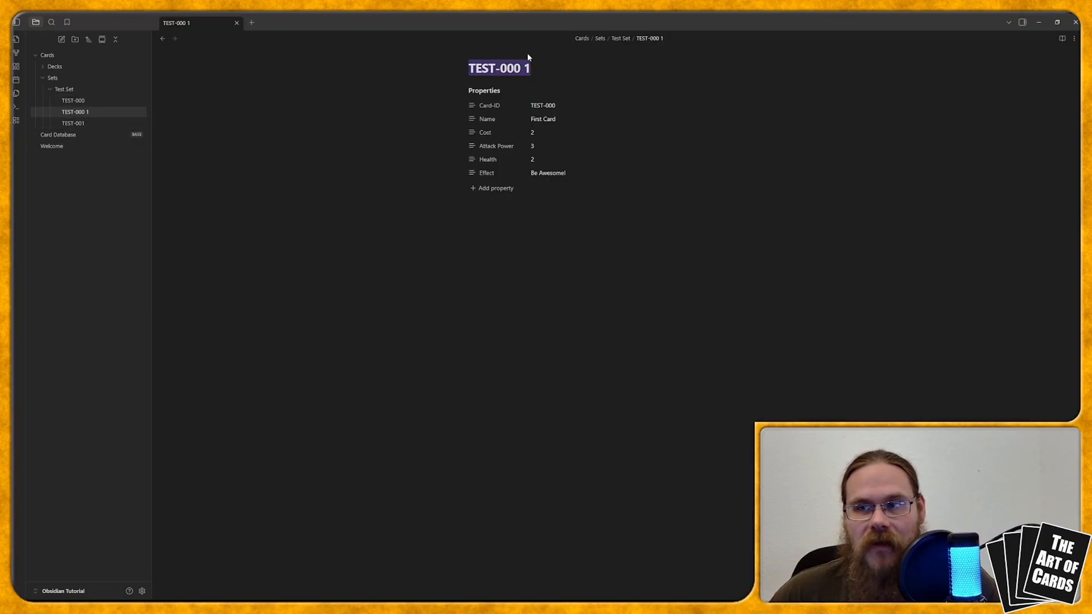
left_click(538, 69)
left_click_drag(536, 68, 514, 70)
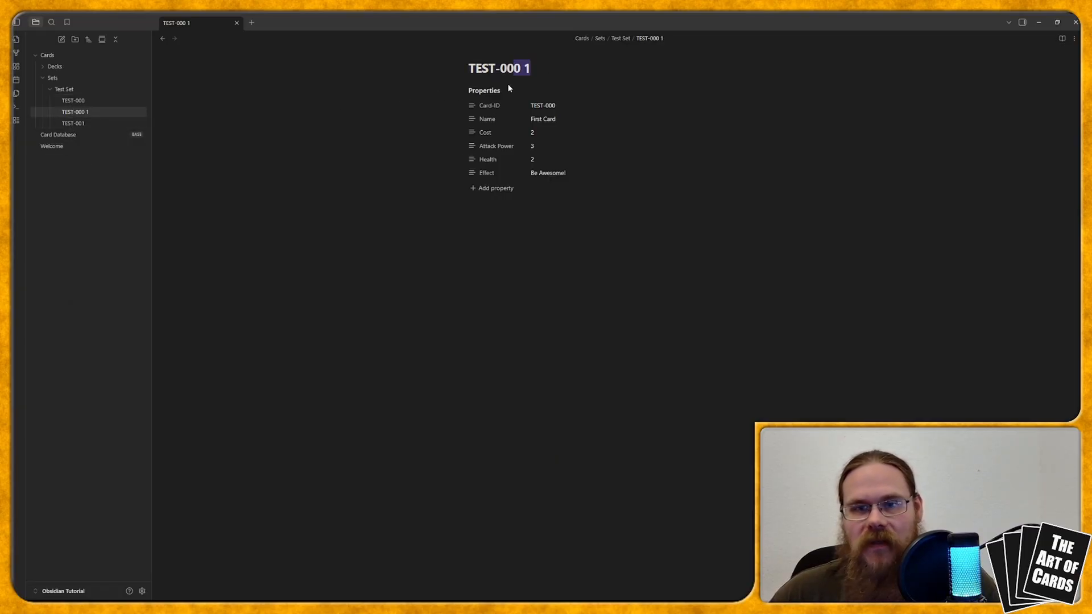
type("2")
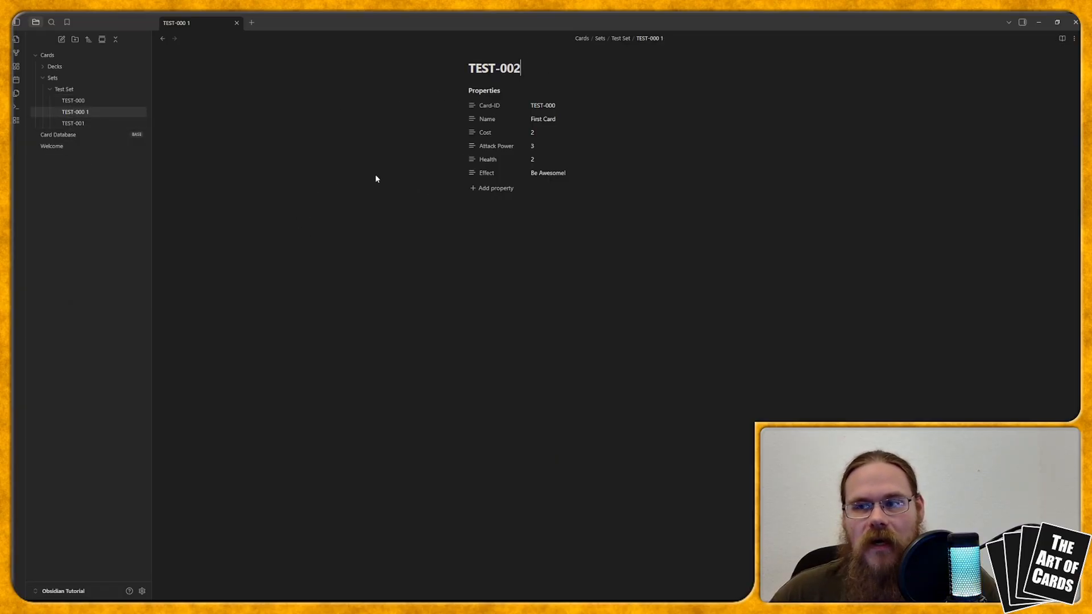
left_click(555, 250)
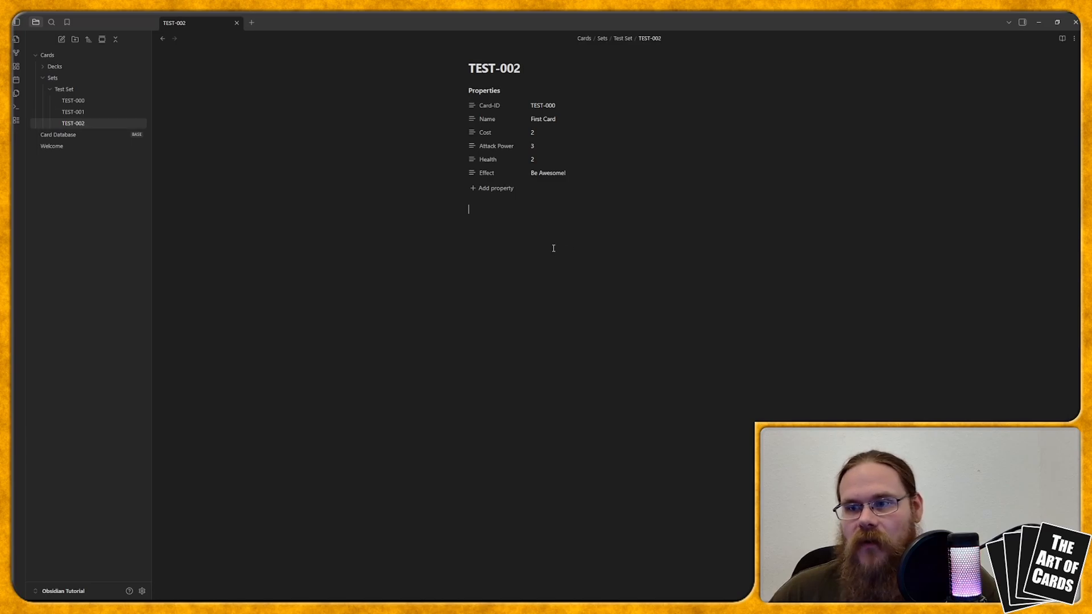
- Set the Card-ID property of the TEST-002 note to TEST-002 and its Name to "Third"
left_click(569, 106)
key("BackSpace")
type("2")
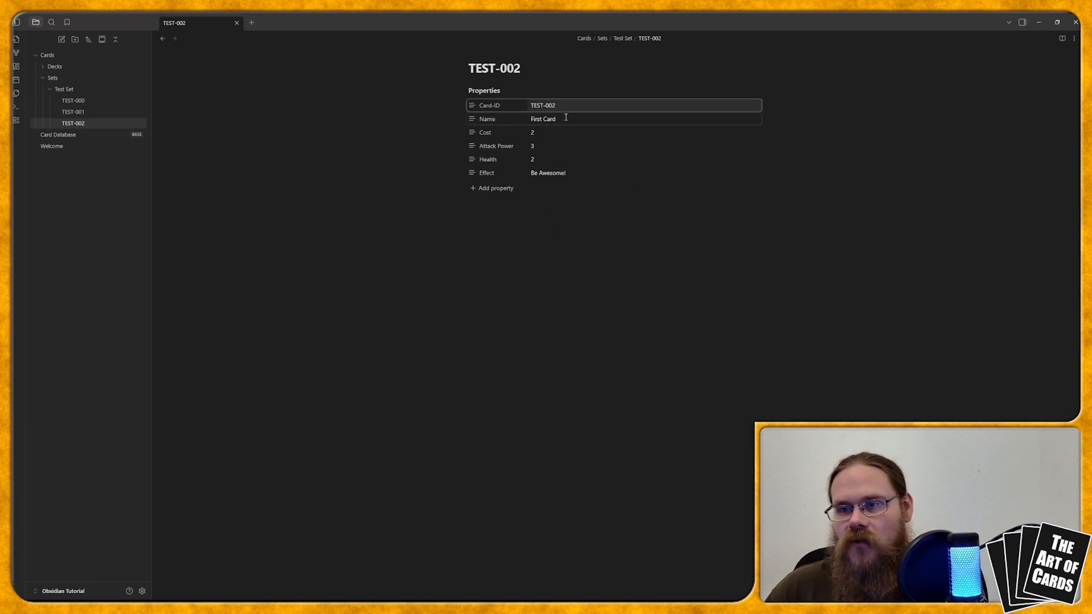
key("Tab")
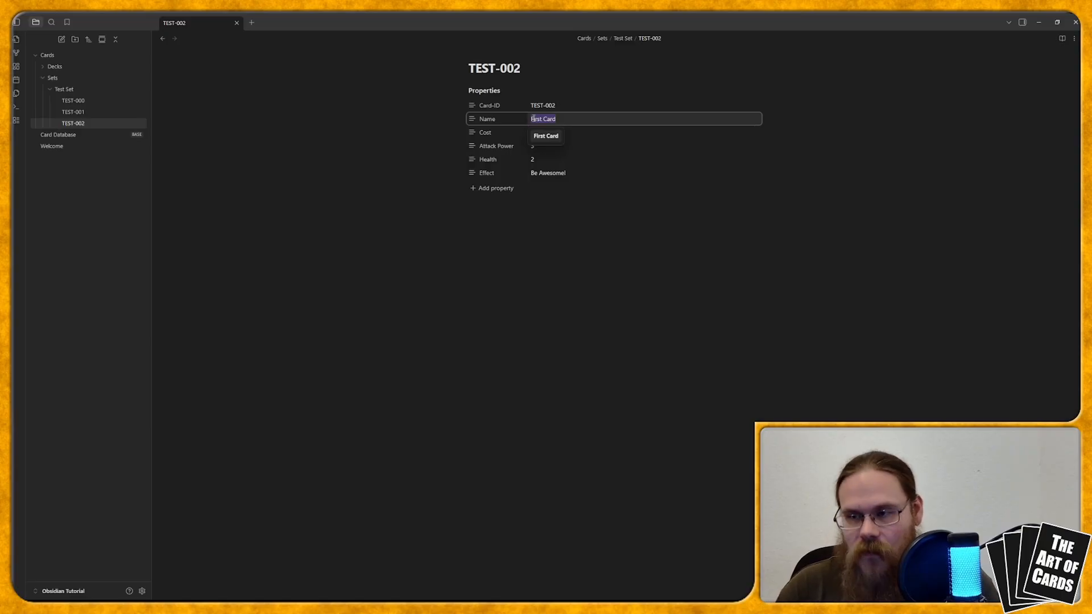
type("Third")
- Set the TEST-002 note's Cost to 3, Attack Power to 4 and Health to 4
key("Tab")
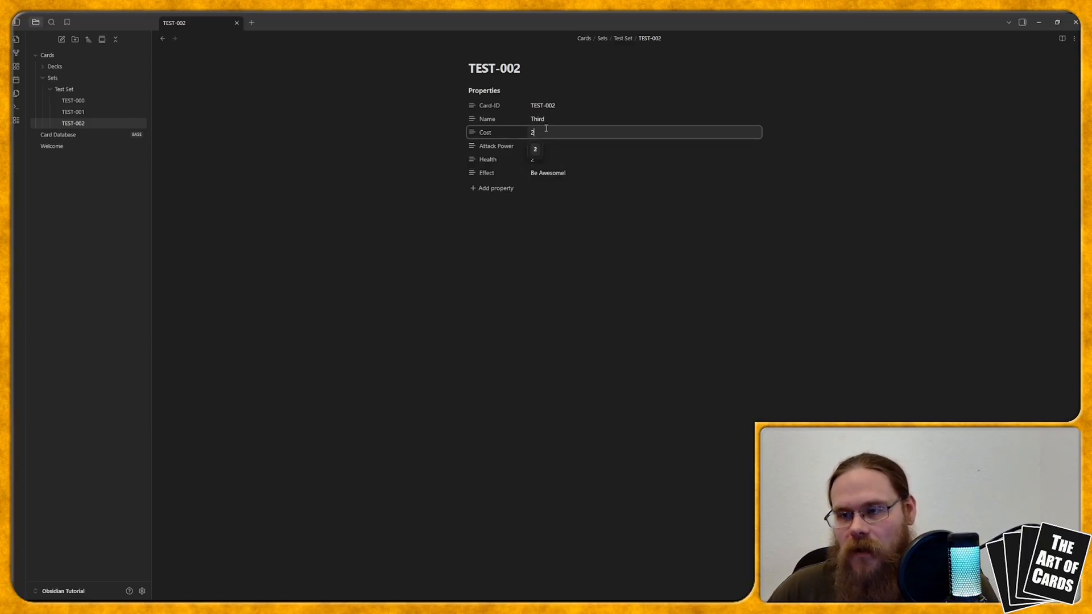
type("3")
key("Tab")
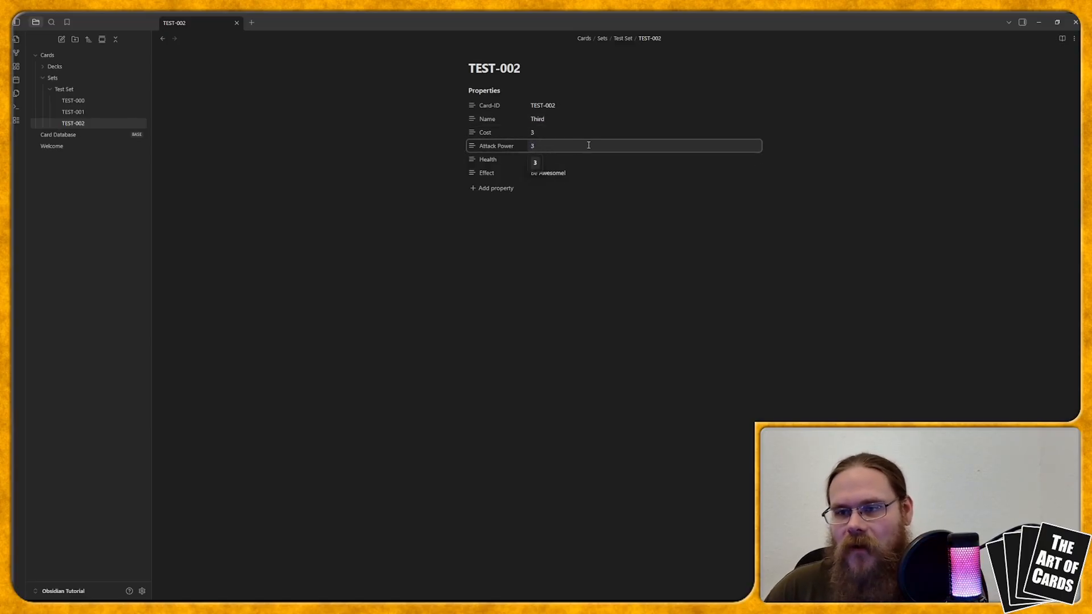
type("4")
key("Tab")
type("4")
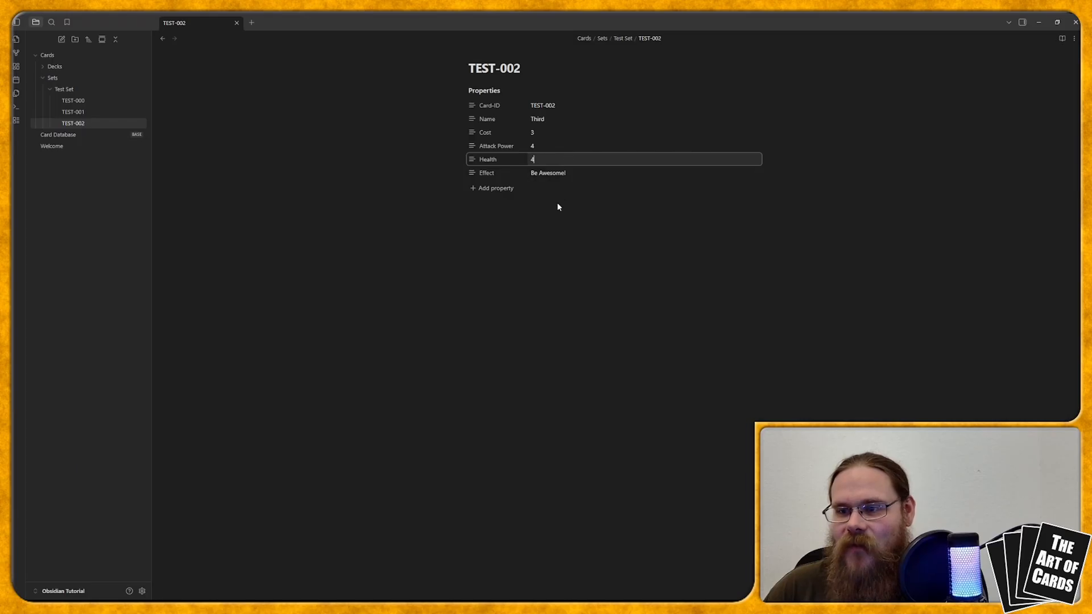
- Set the Effect property of the TEST-002 note to "Like this video!"
key("Tab")
left_click_drag(559, 170, 517, 170)
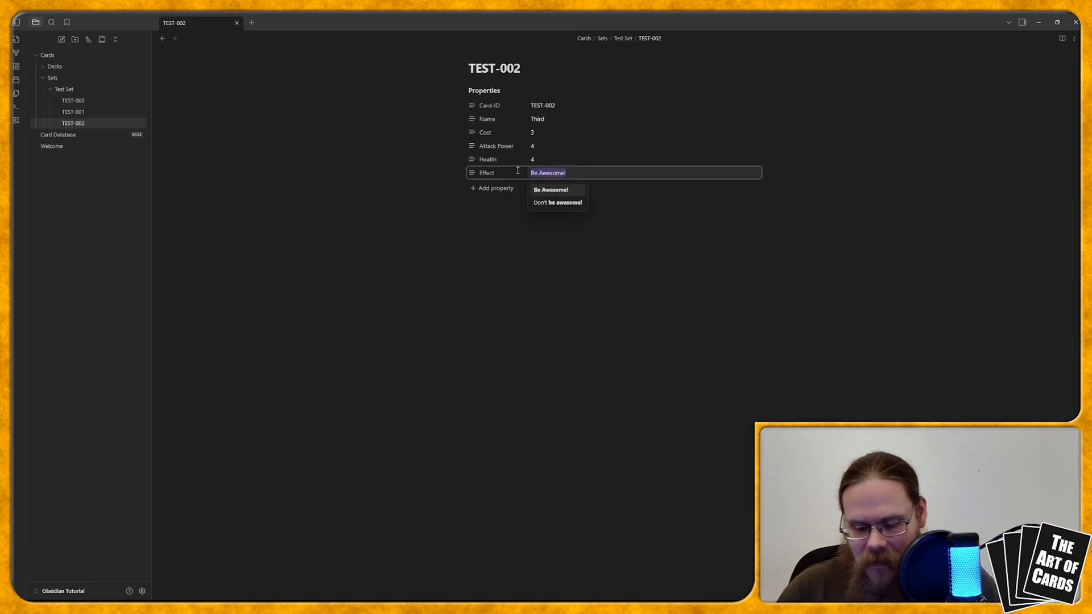
key("BackSpace")
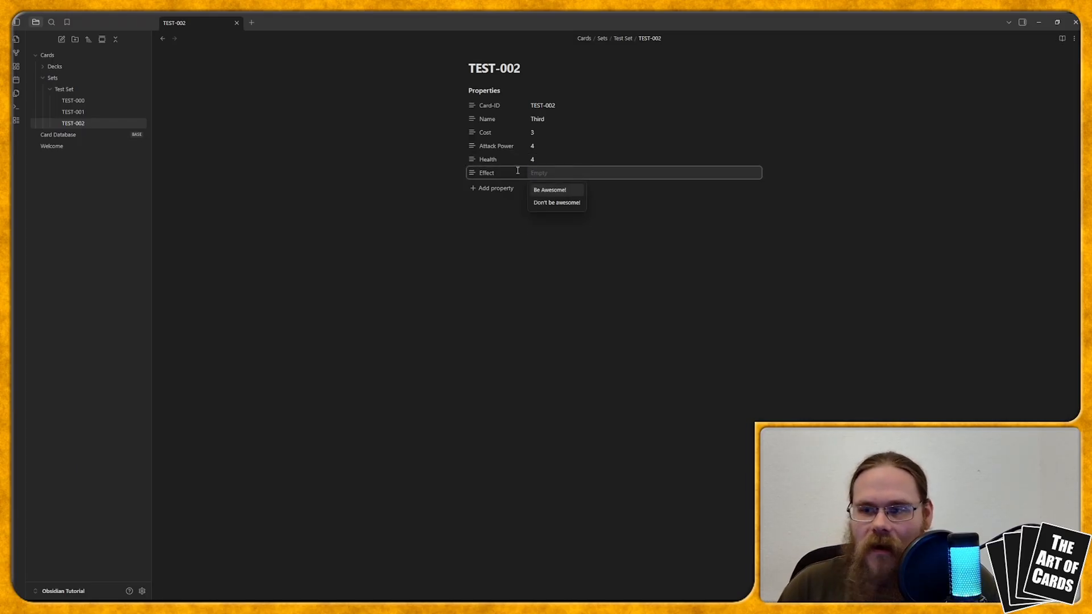
type("Like this video!")
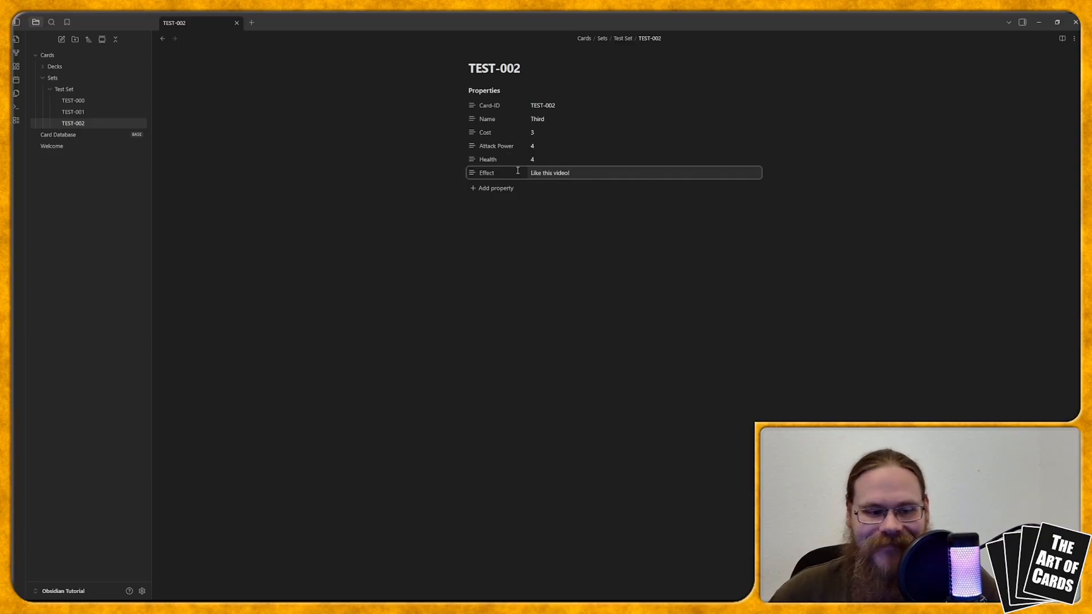
key("Return")
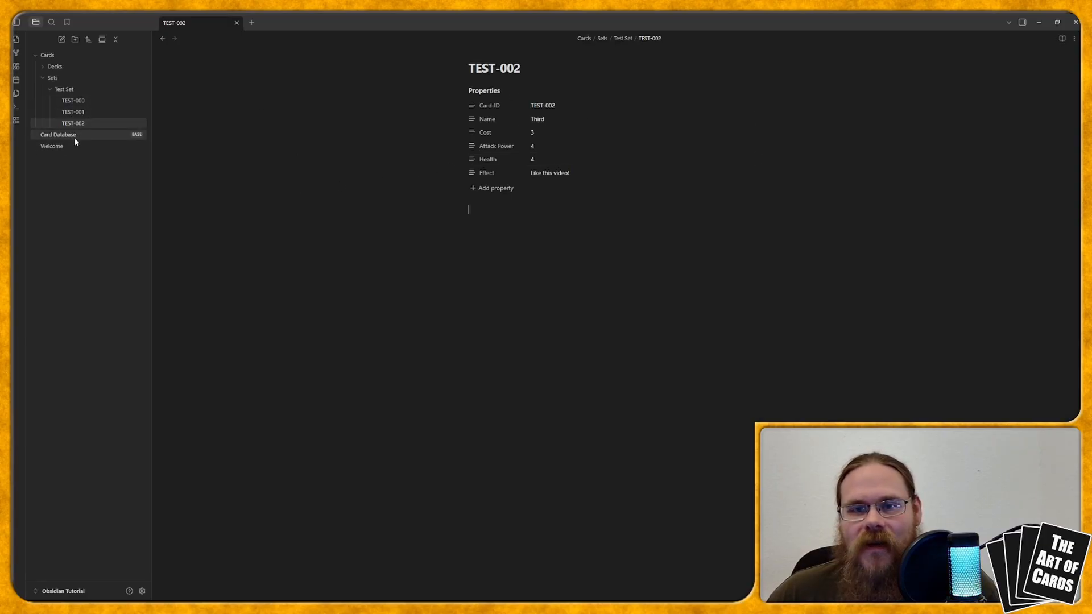
- Open the Card Database base and set the Name of the TEST-002 row to "Third Card"
left_click(60, 135)
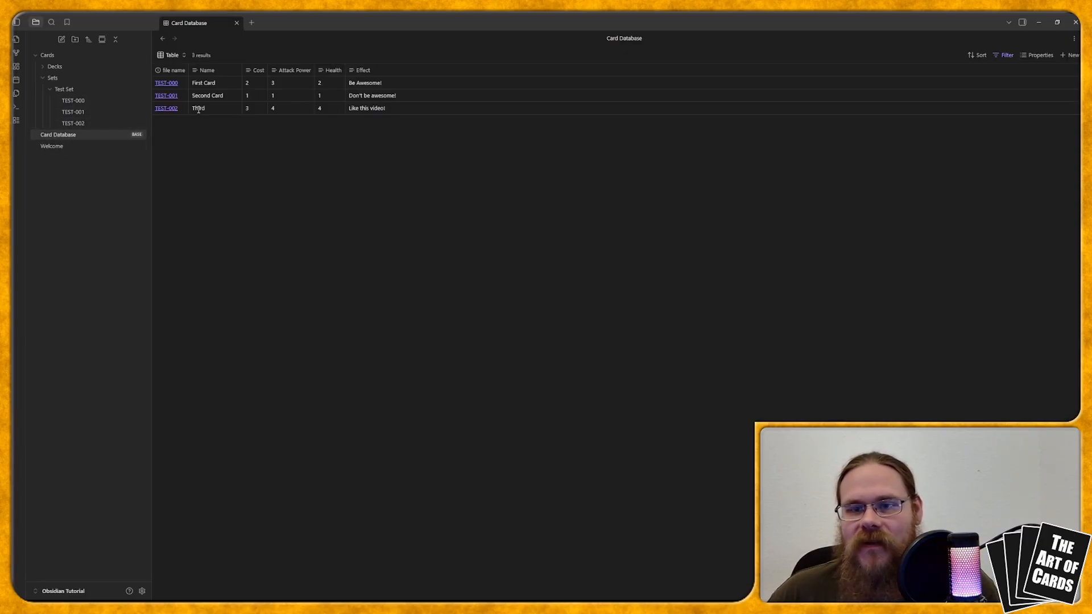
left_click(218, 108)
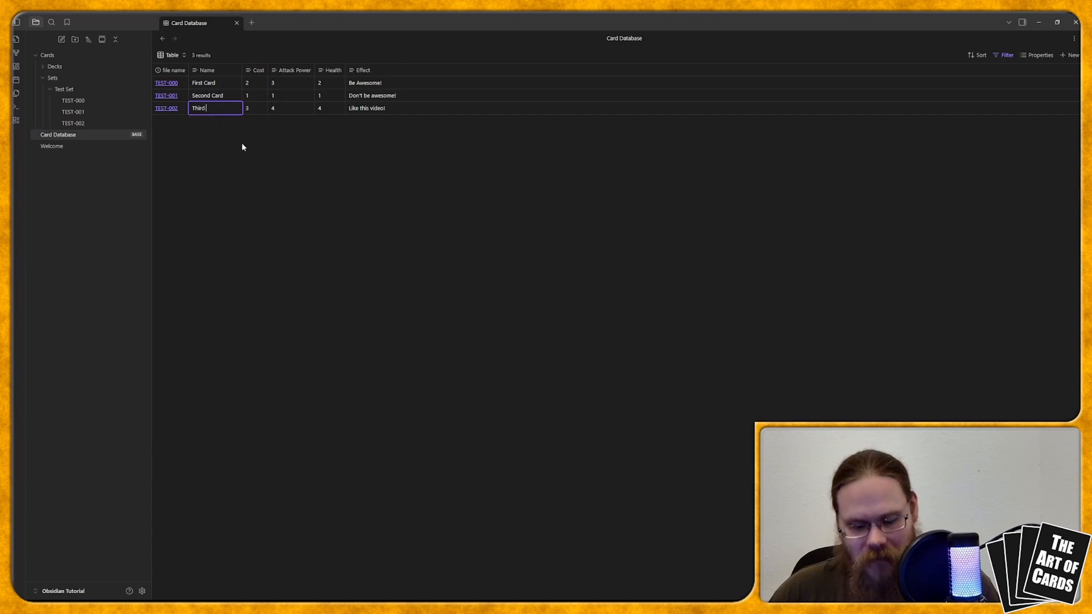
type("Card")
left_click(277, 145)
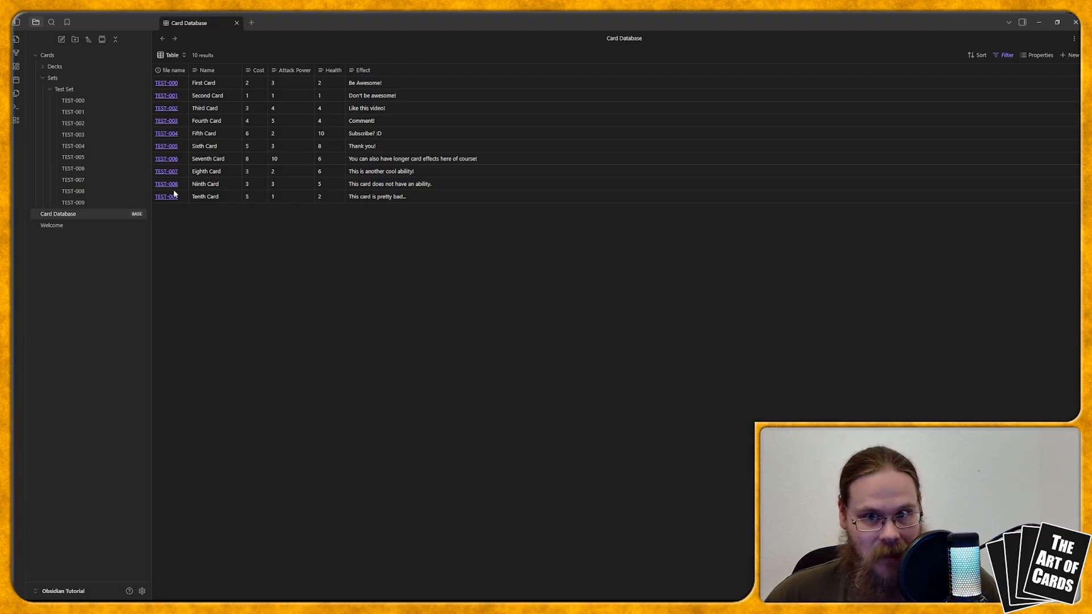
- Step through the editable cells of the TEST-001 row from Name to Health
left_click(190, 96)
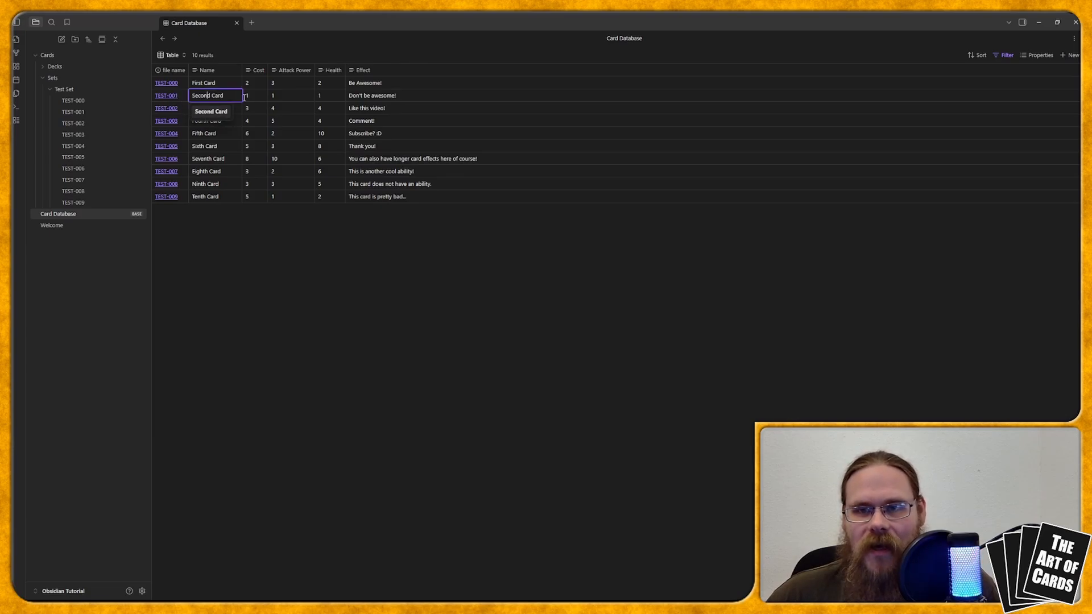
key("Tab")
key("Tab")
key("Tab")
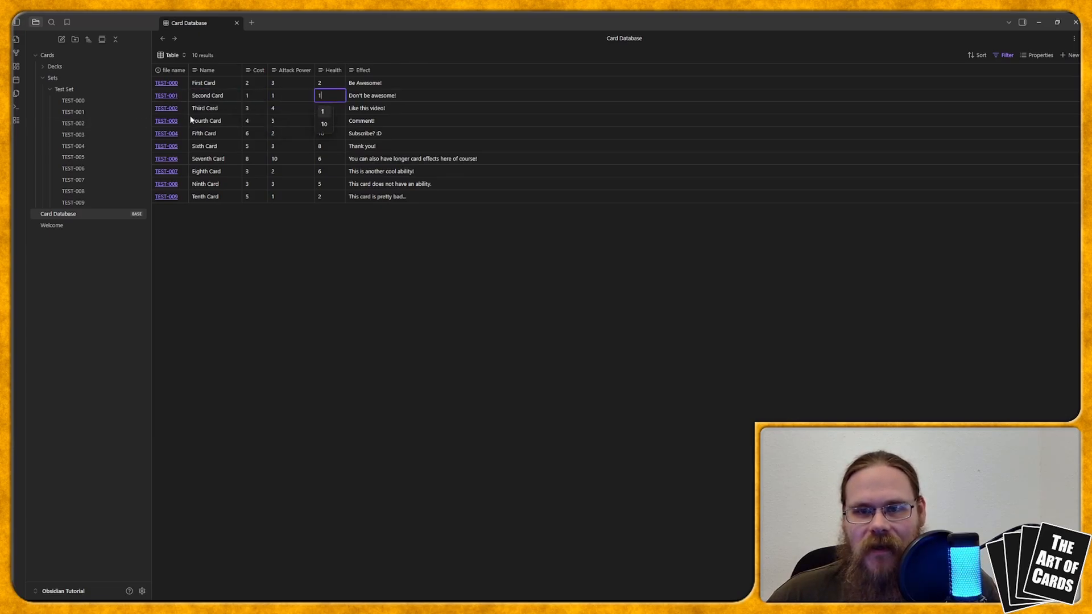
- View the TEST-004 note from its table link, return to the base, and examine the link's file options
left_click(168, 134)
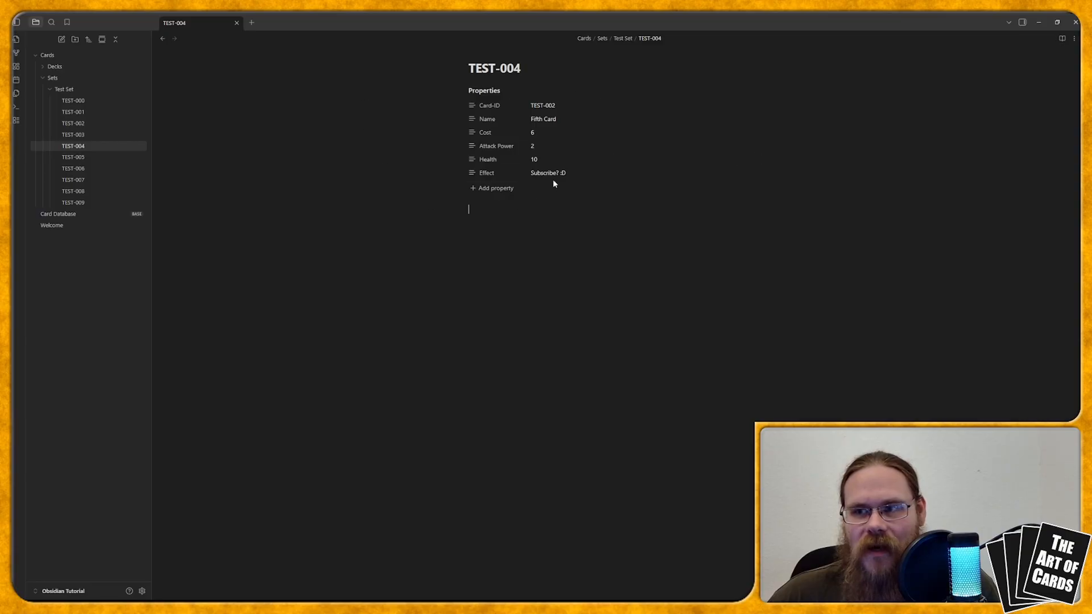
left_click(167, 39)
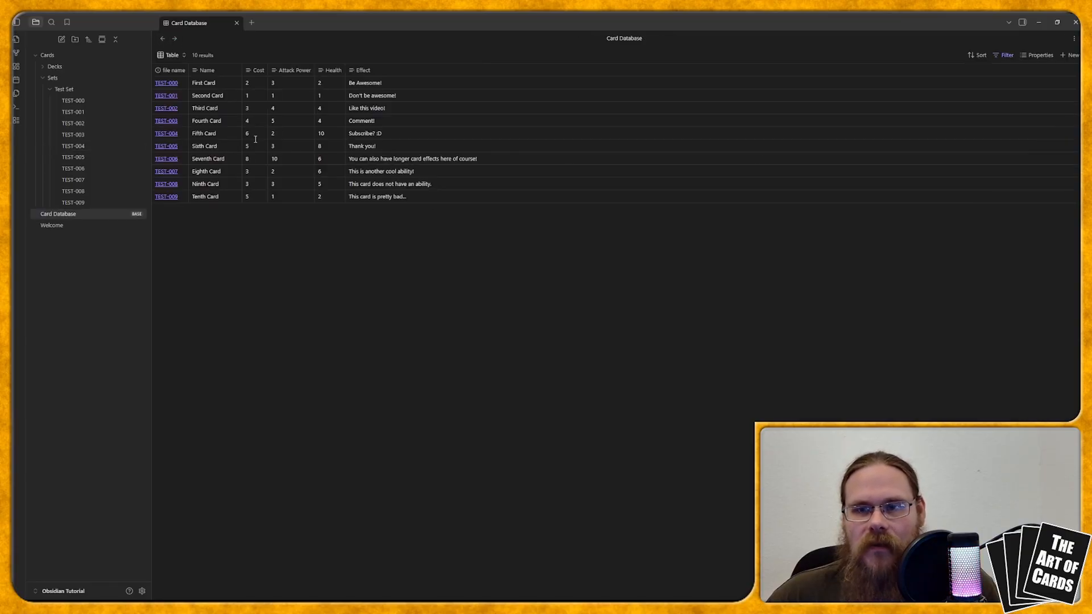
right_click(162, 134)
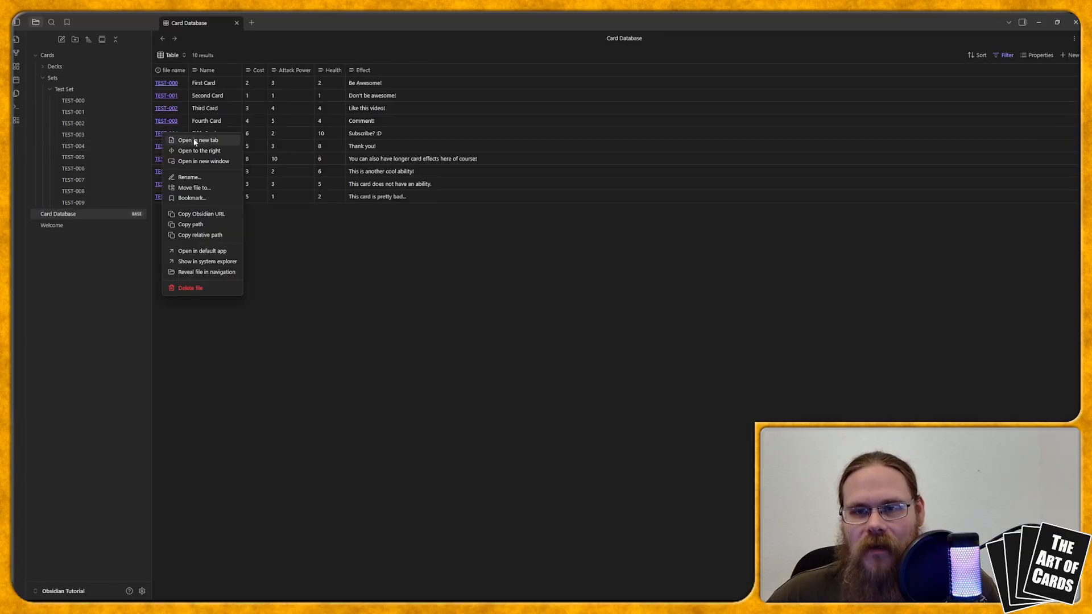
left_click(284, 240)
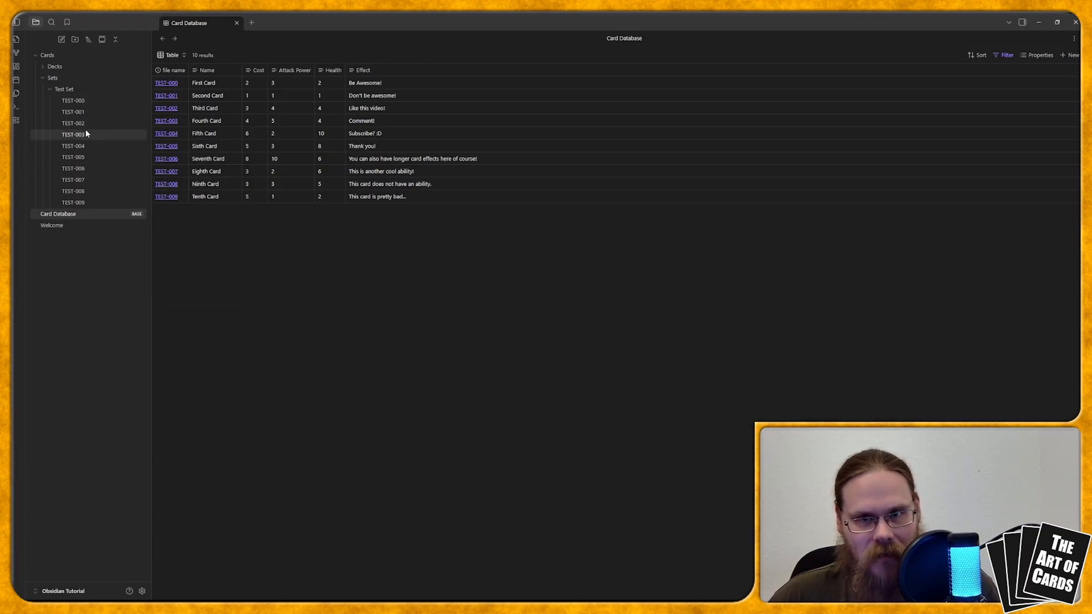